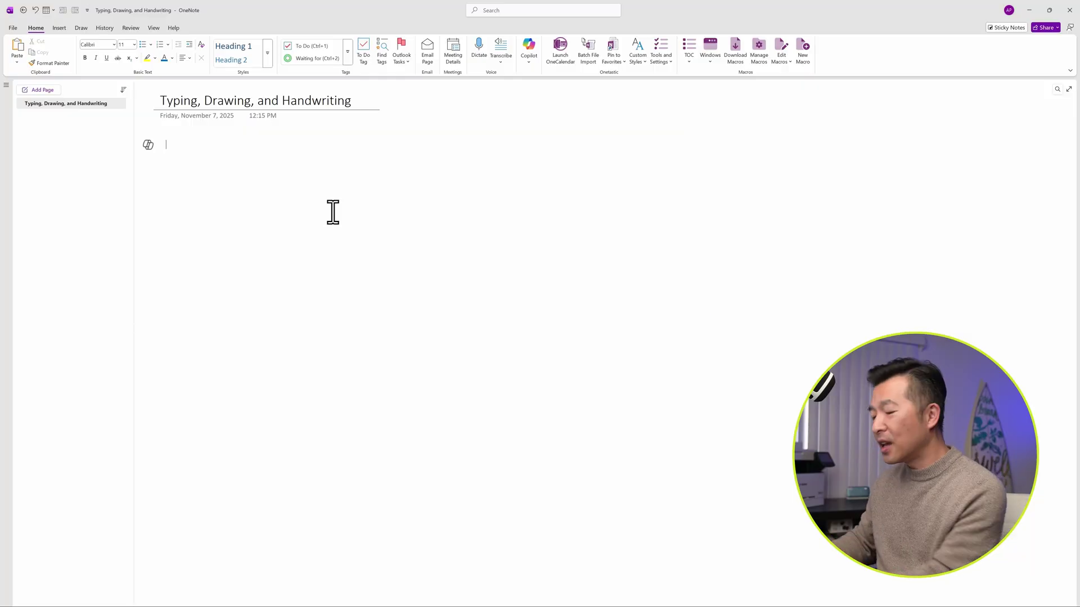
- Type two notes on the page: 'sdjkfhsjkdfhksjdhf' and, elsewhere, 'fdgdfgfdgdfg'
text(sdjkfhsjkdfhksjdhf)
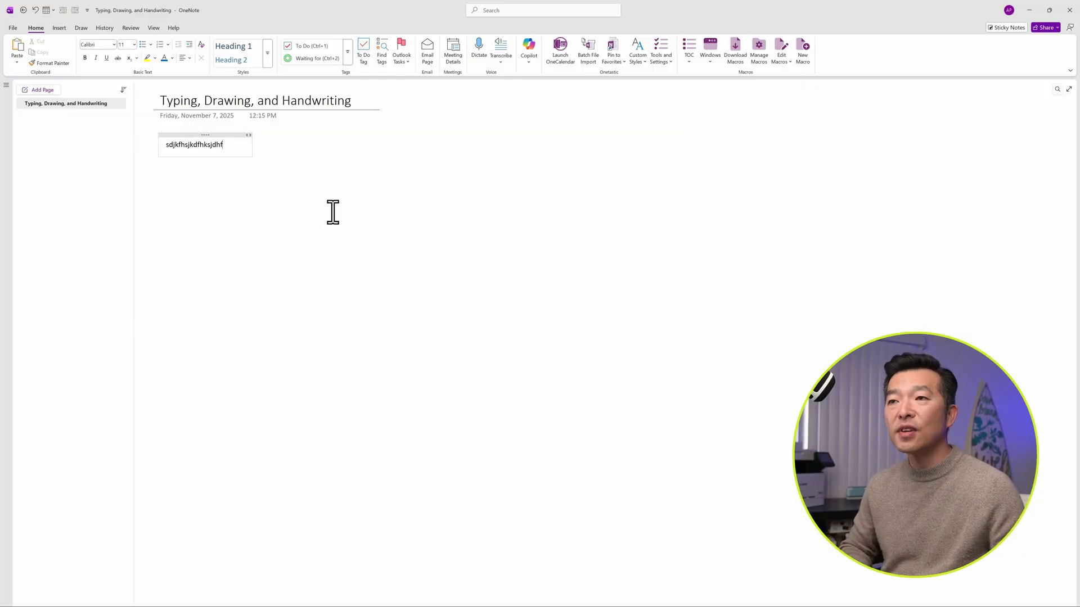
click(482, 315)
text(fdgdfgfdgdfg)
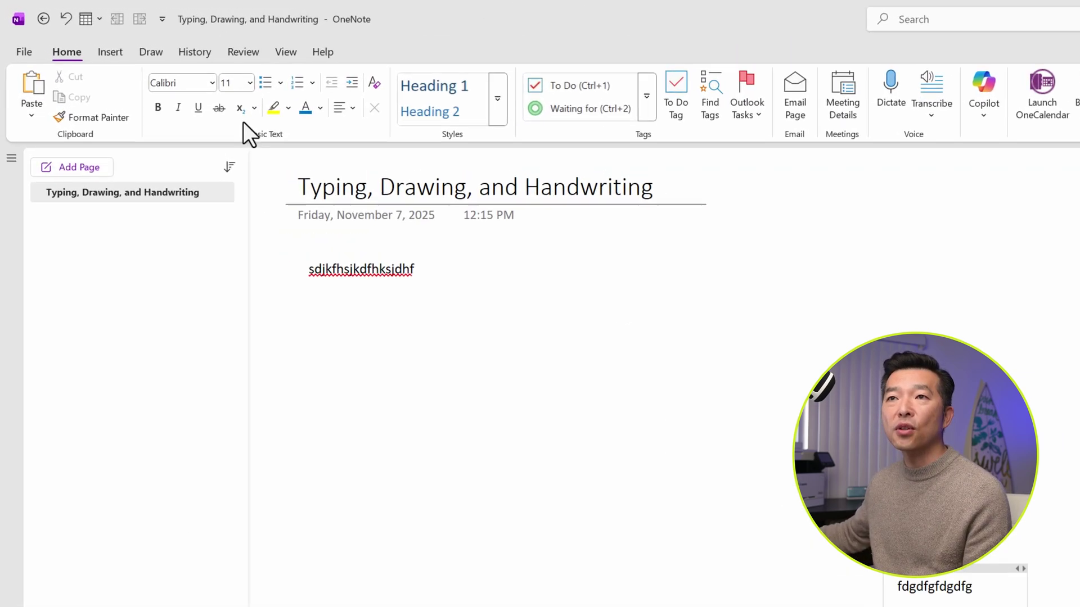
- With the black pen, draw freehand ink strokes and a triangle that snaps to a clean shape
click(151, 56)
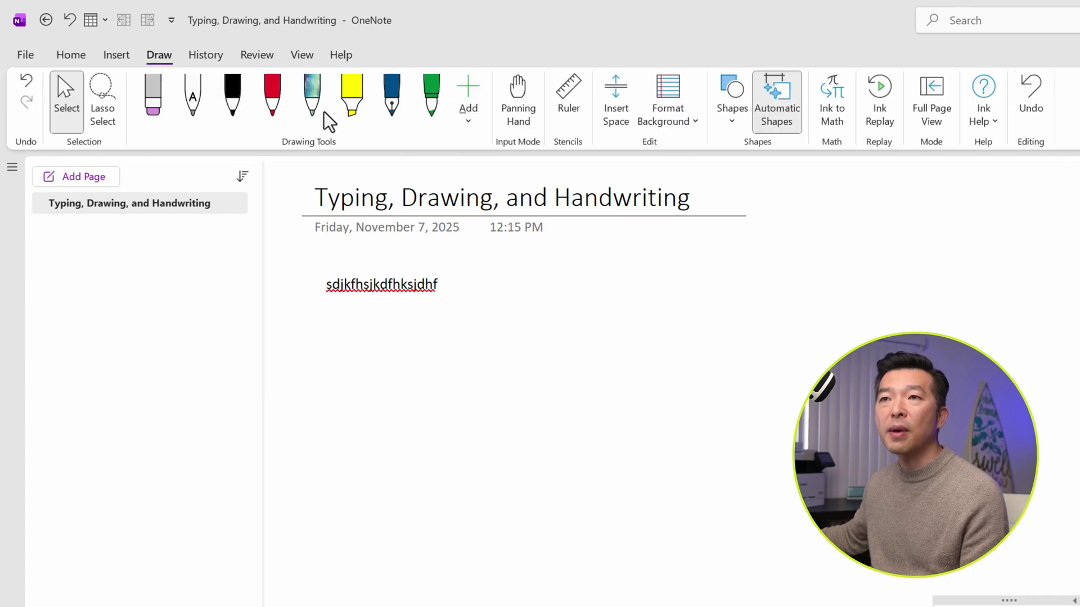
click(237, 105)
mouse_move(379, 388)
mouse_down()
mouse_move(451, 332)
mouse_move(543, 441)
mouse_up()
mouse_move(604, 403)
mouse_down()
mouse_move(716, 361)
mouse_move(793, 450)
mouse_up()
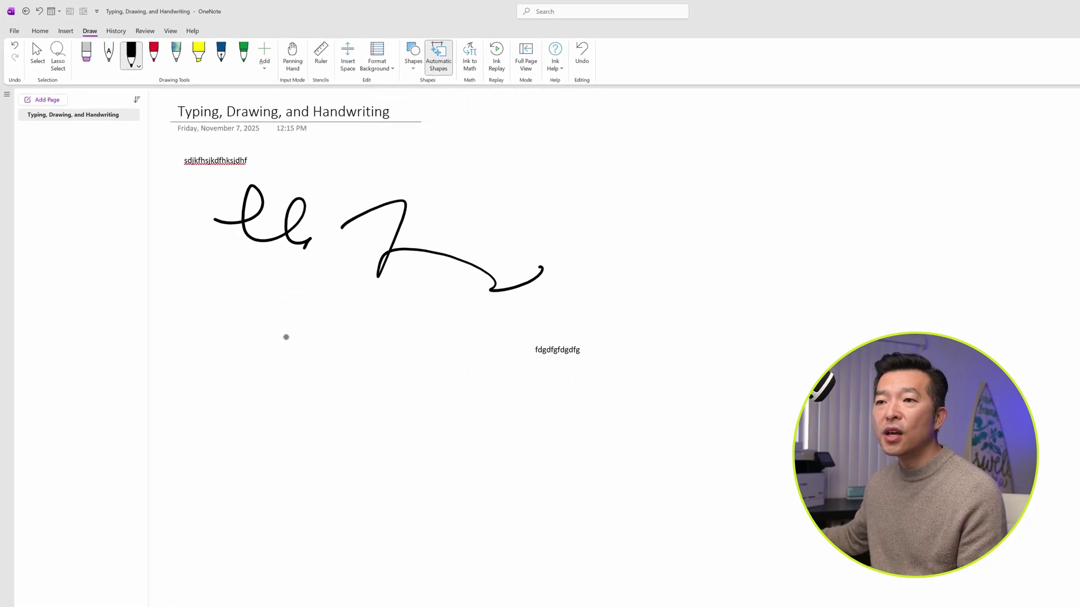
drag(247, 380, 313, 366)
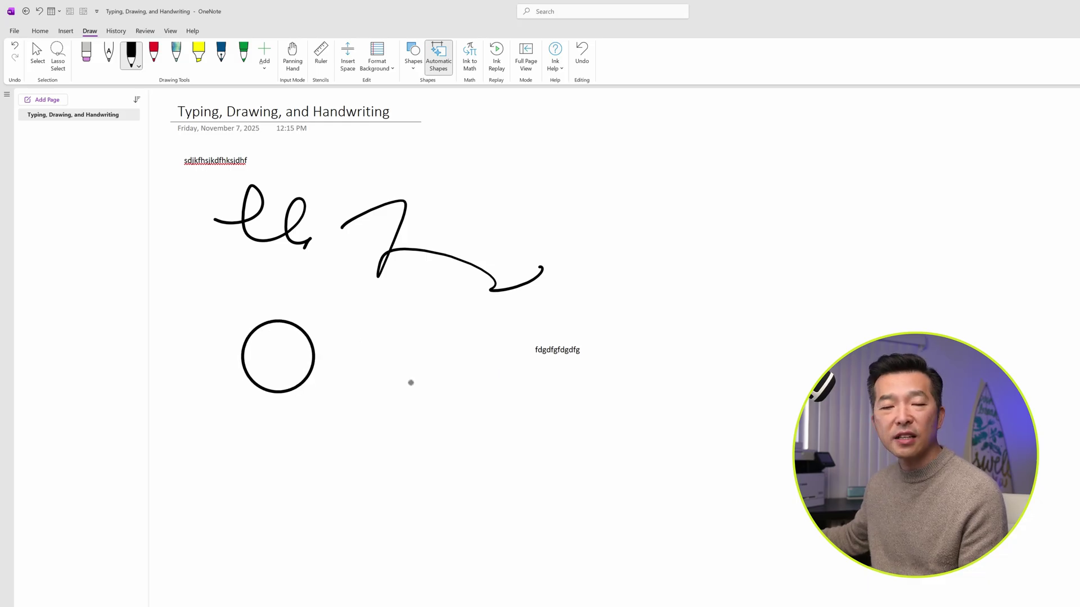
mouse_move(409, 388)
mouse_down()
mouse_move(438, 323)
mouse_move(472, 390)
mouse_up()
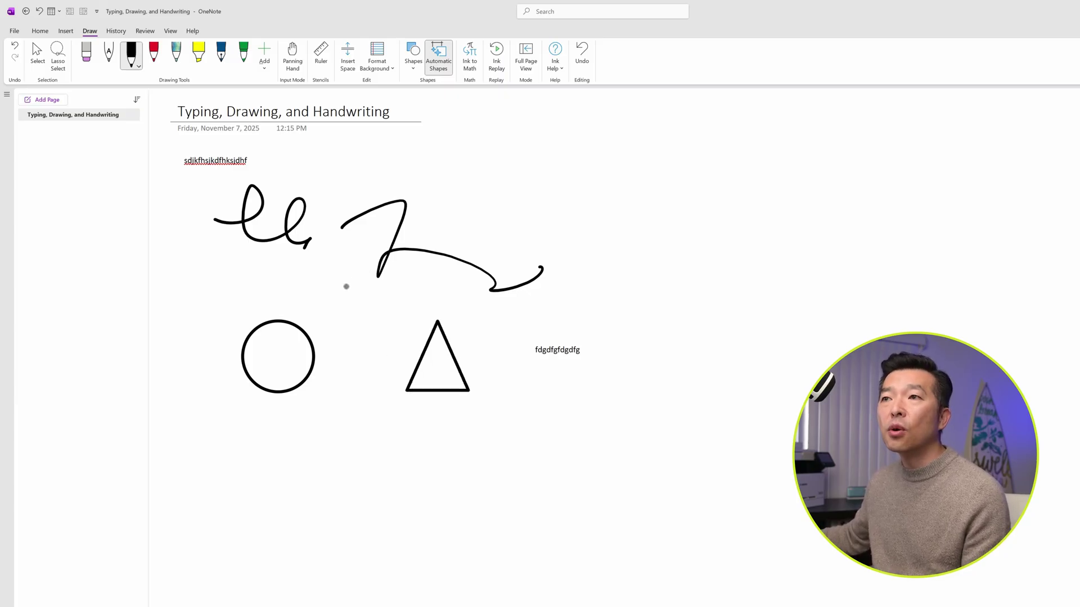
- Draw a straight arrow shape pointing at the first typed note
click(413, 67)
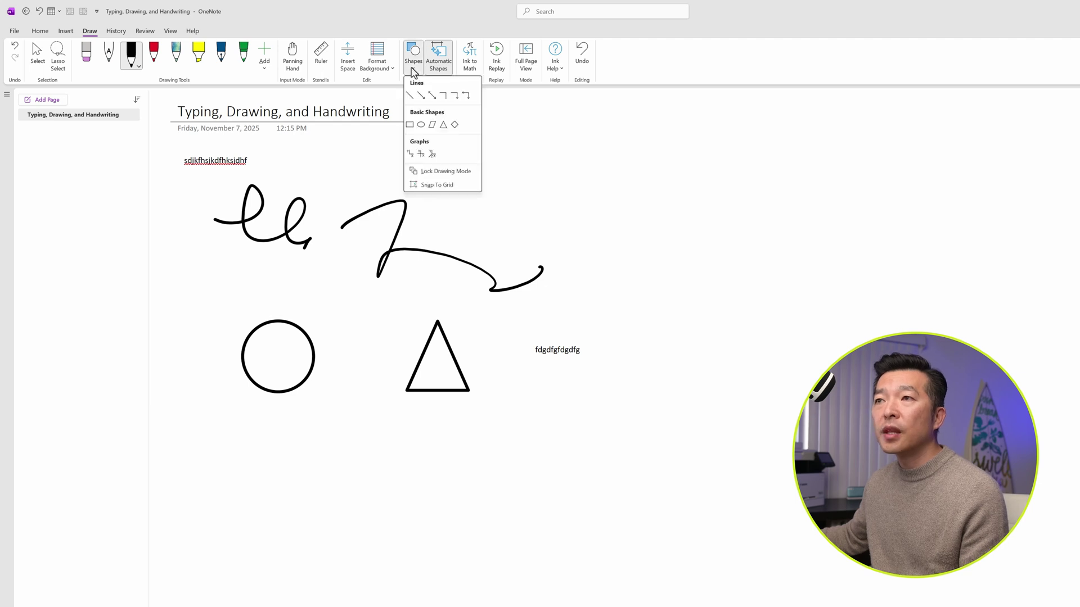
click(421, 99)
drag(513, 176, 268, 164)
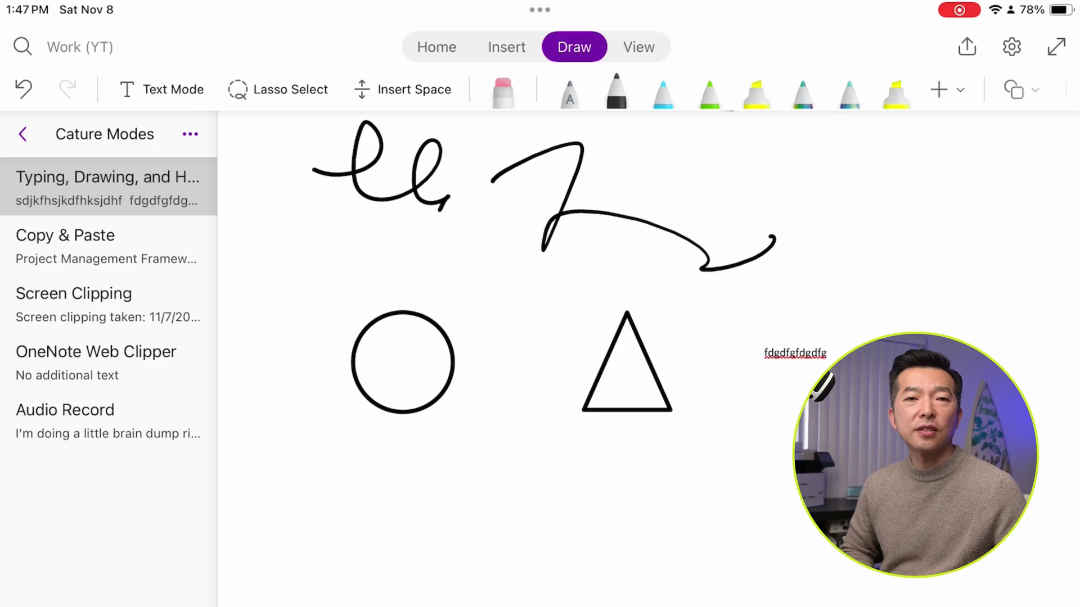
- Handwrite 'hello' with the ink-to-text pen so it converts to typed text
click(569, 92)
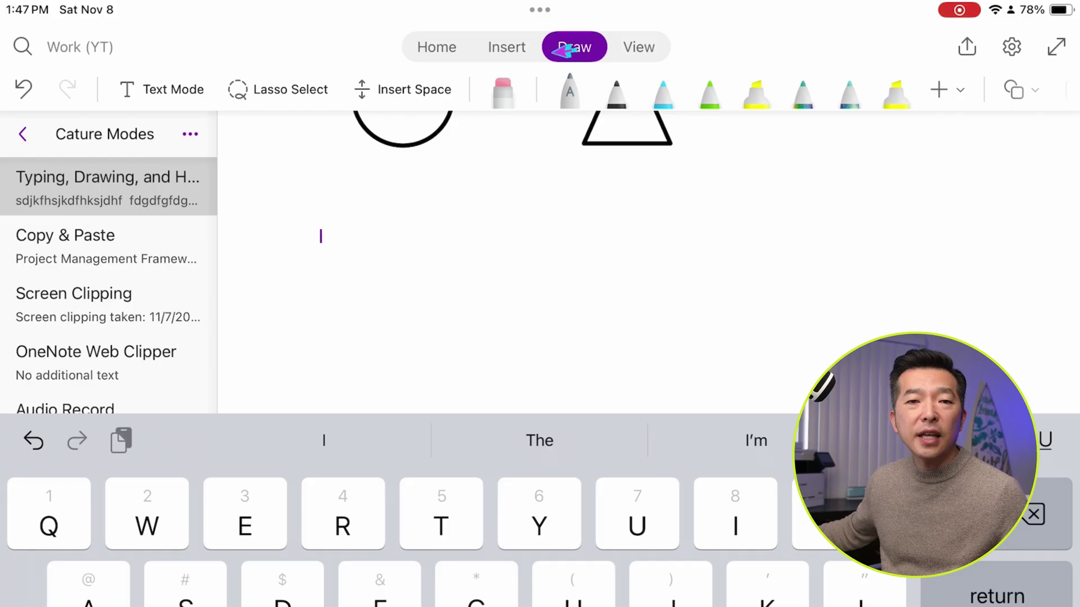
mouse_move(345, 224)
mouse_down()
mouse_move(352, 285)
mouse_move(384, 288)
mouse_up()
drag(388, 270, 410, 285)
drag(423, 226, 420, 289)
mouse_move(442, 224)
mouse_down()
mouse_move(437, 286)
mouse_move(466, 259)
mouse_up()
scroll(563, 281, up, 5)
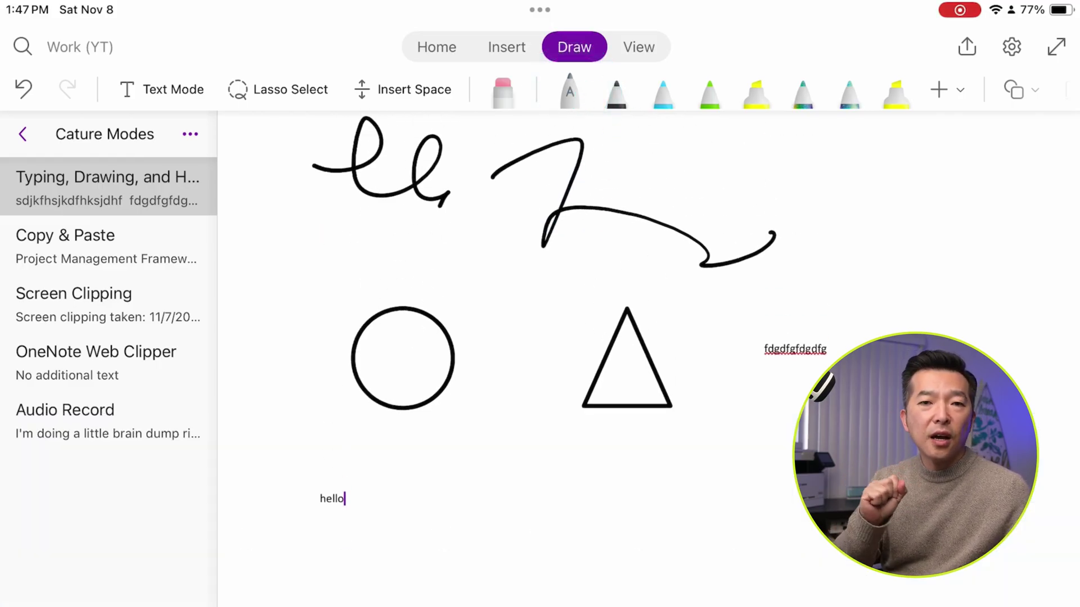
scroll(506, 337, up, 3)
scroll(393, 467, up, 3)
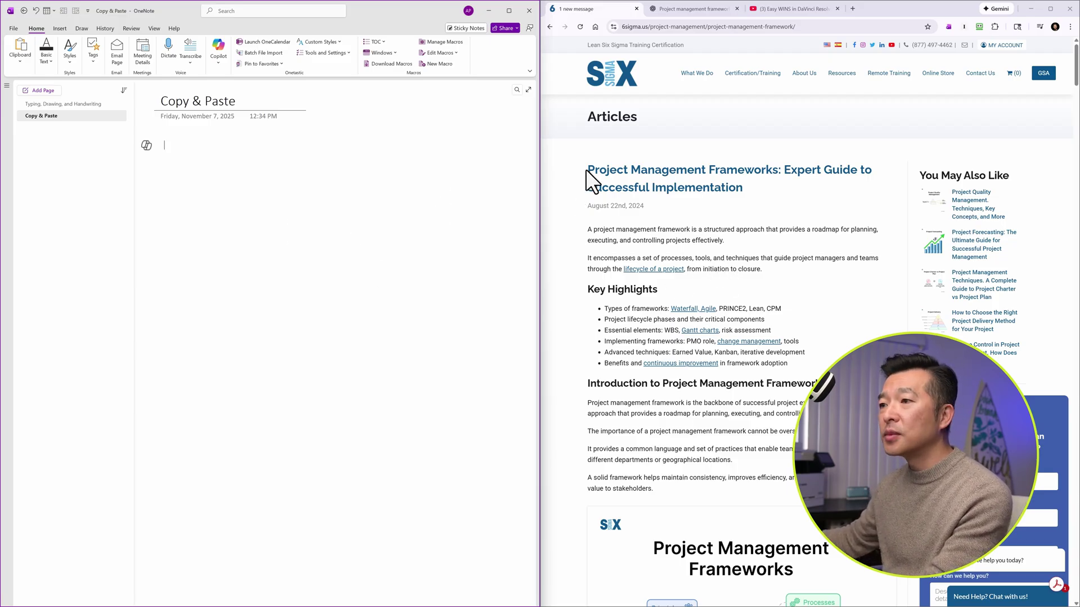
- Copy the article text from the browser and paste it onto the Copy & Paste page
drag(585, 169, 727, 488)
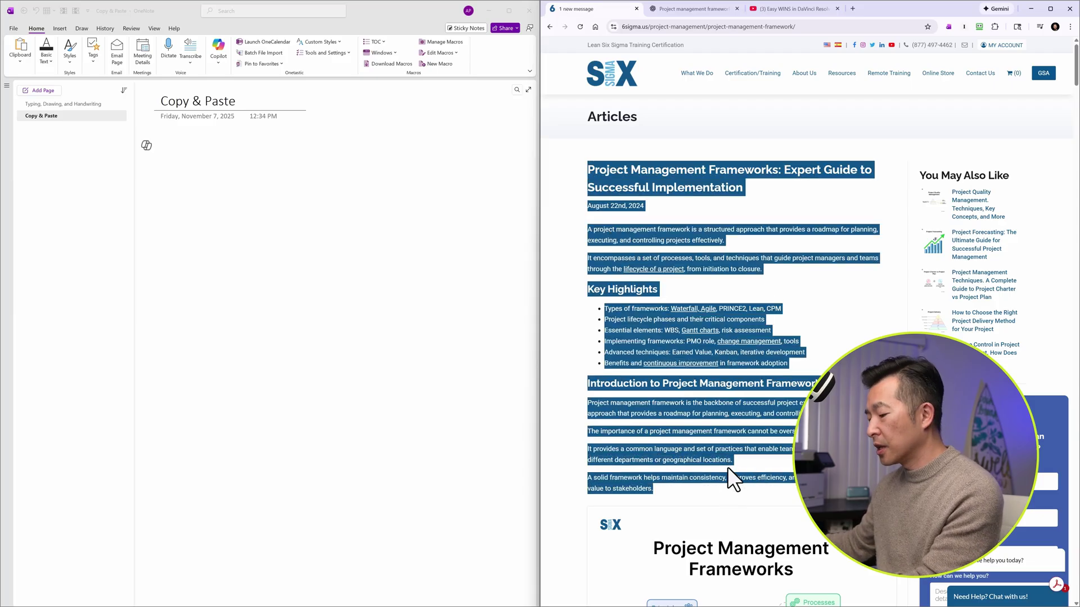
key(ctrl+c)
click(163, 144)
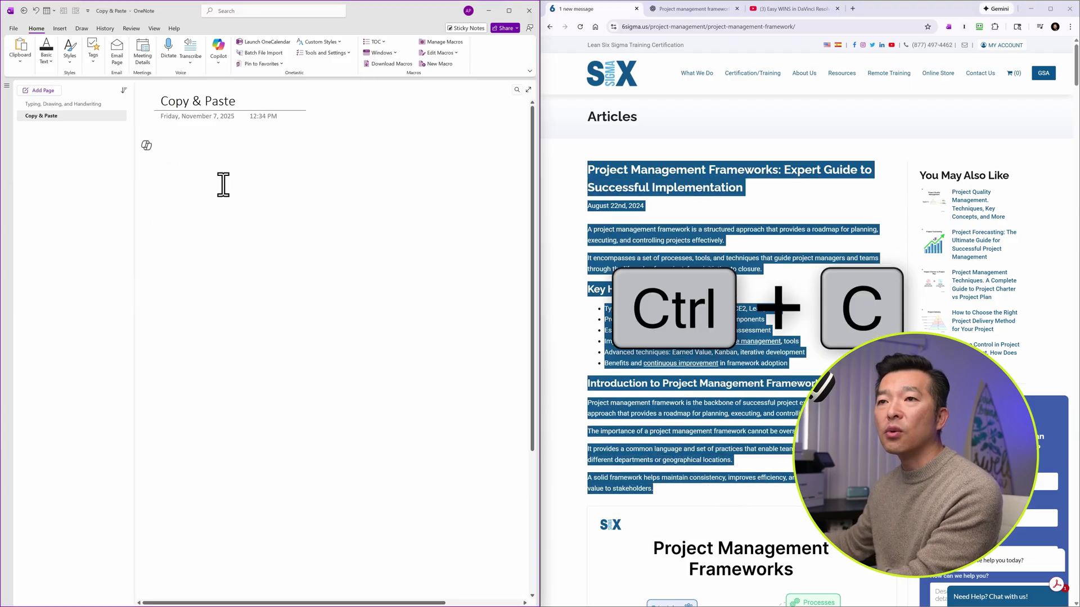
key(ctrl+v)
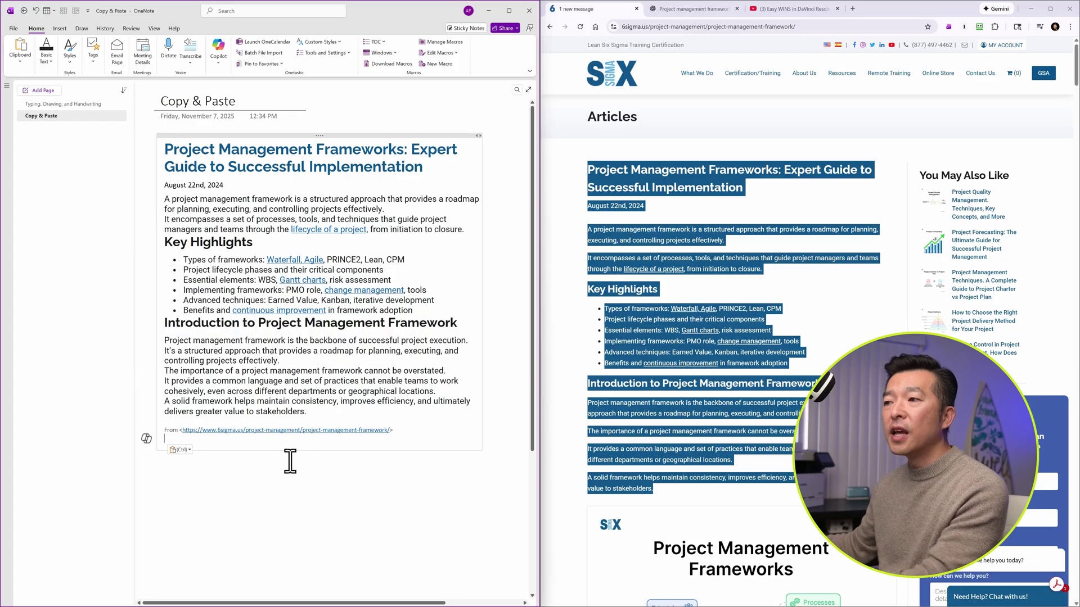
- Reselect the pasted article and replace it with a plain-text, unformatted version
click(577, 383)
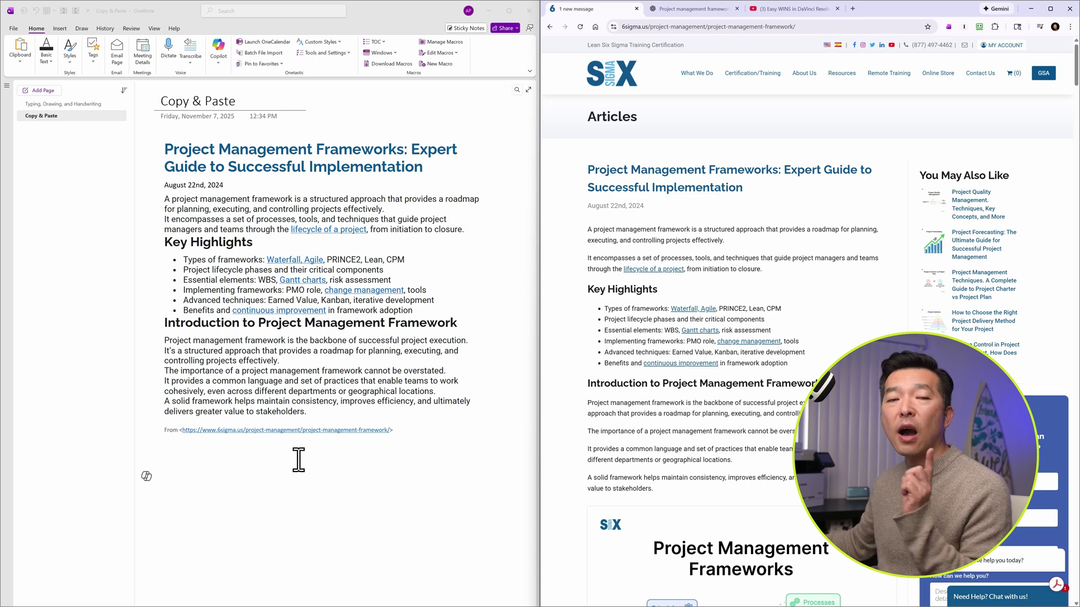
drag(403, 433, 121, 191)
key(ctrl+shift+v)
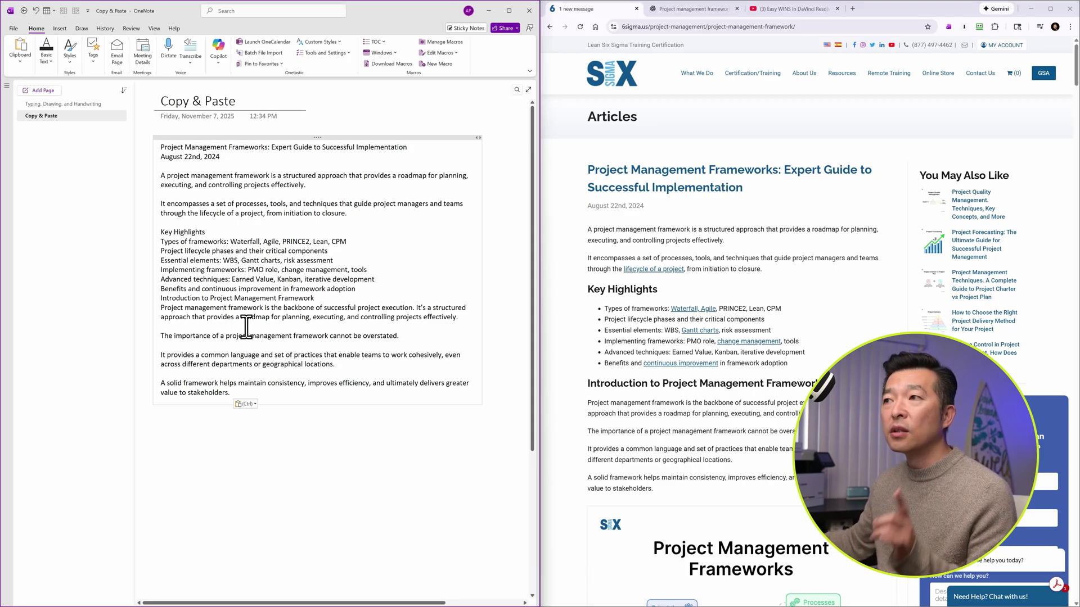
- Paste ChatGPT's 5-Stage Project Framework answer, with its table and headings, below the article
click(160, 428)
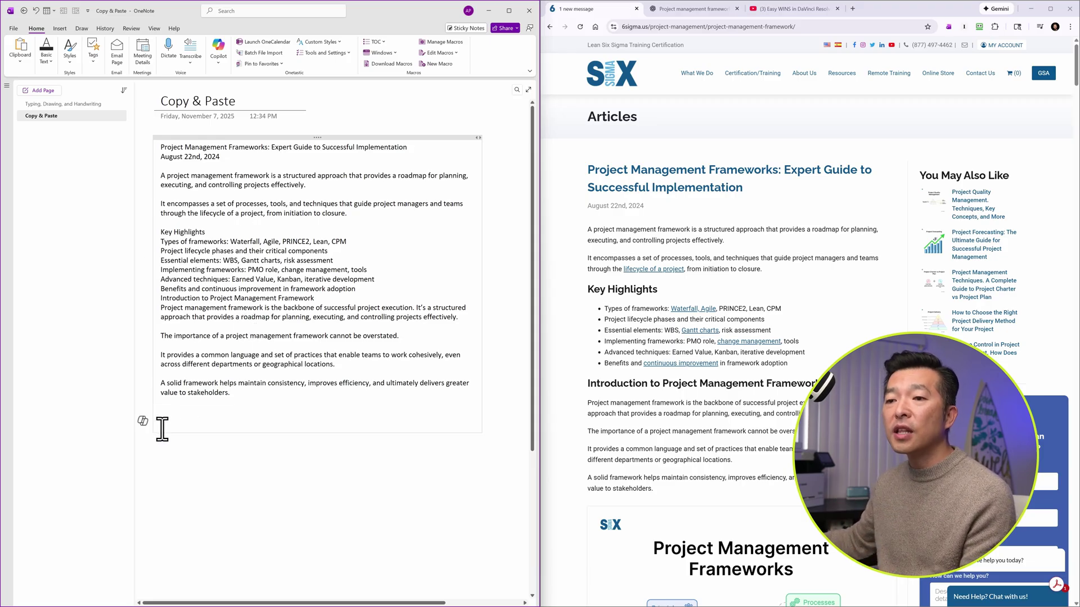
click(668, 9)
scroll(735, 275, up, 12)
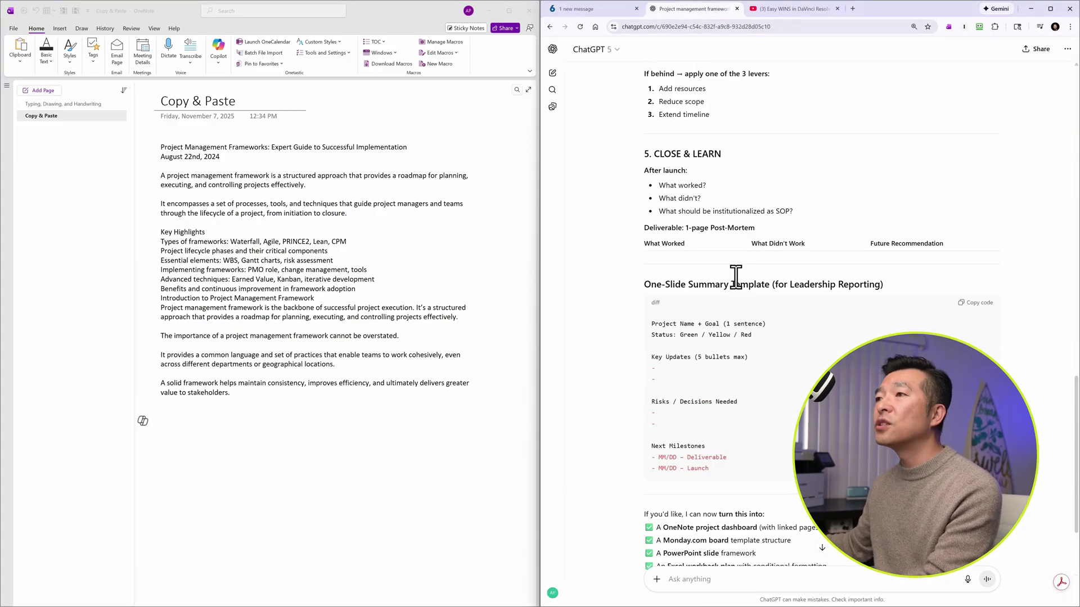
scroll(736, 275, up, 3)
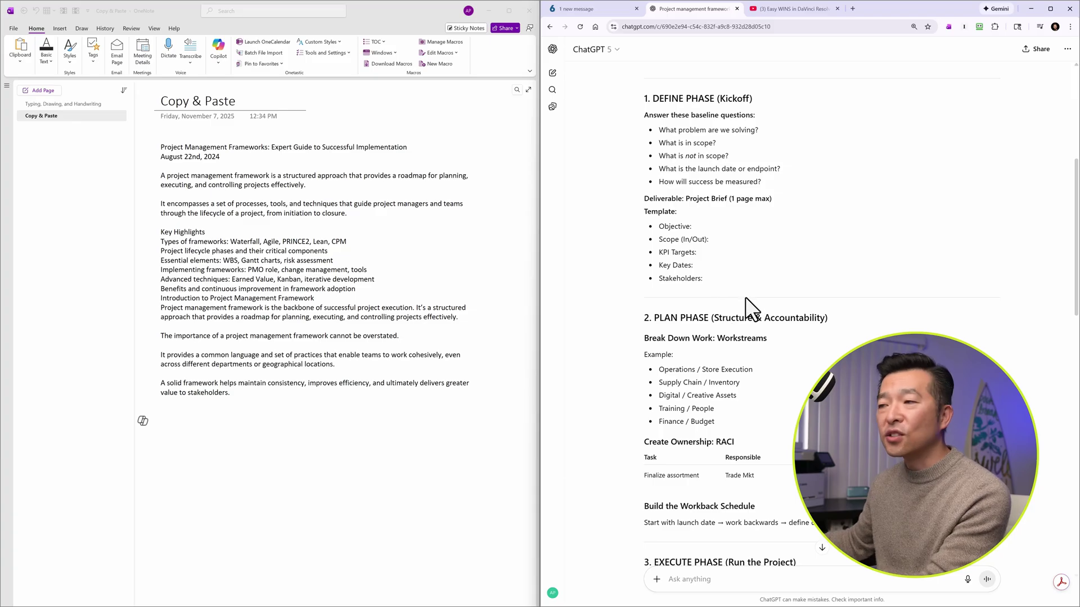
scroll(744, 297, up, 5)
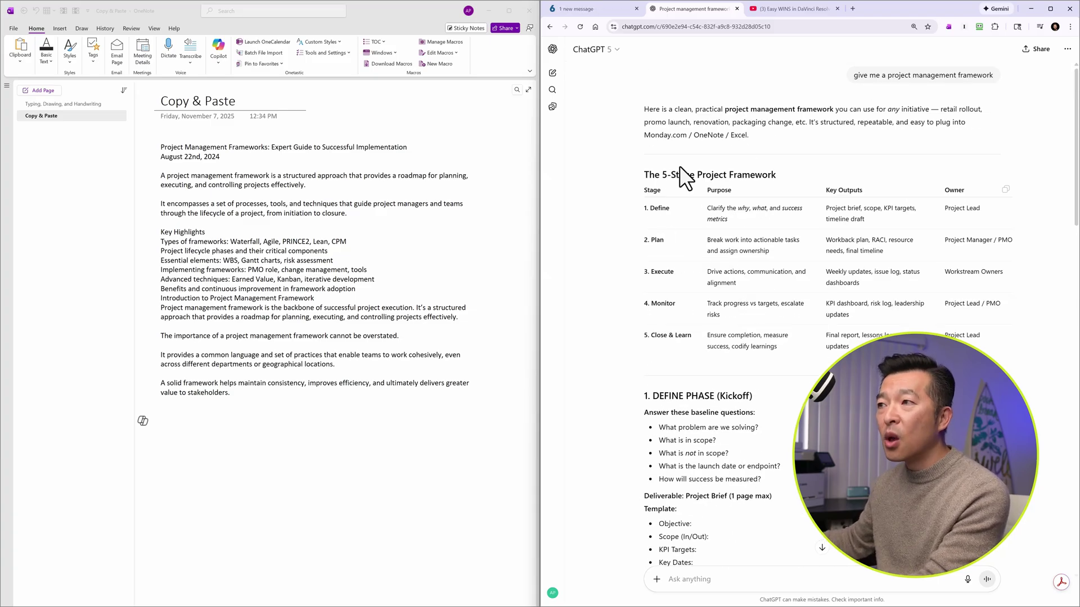
scroll(677, 179, down, 15)
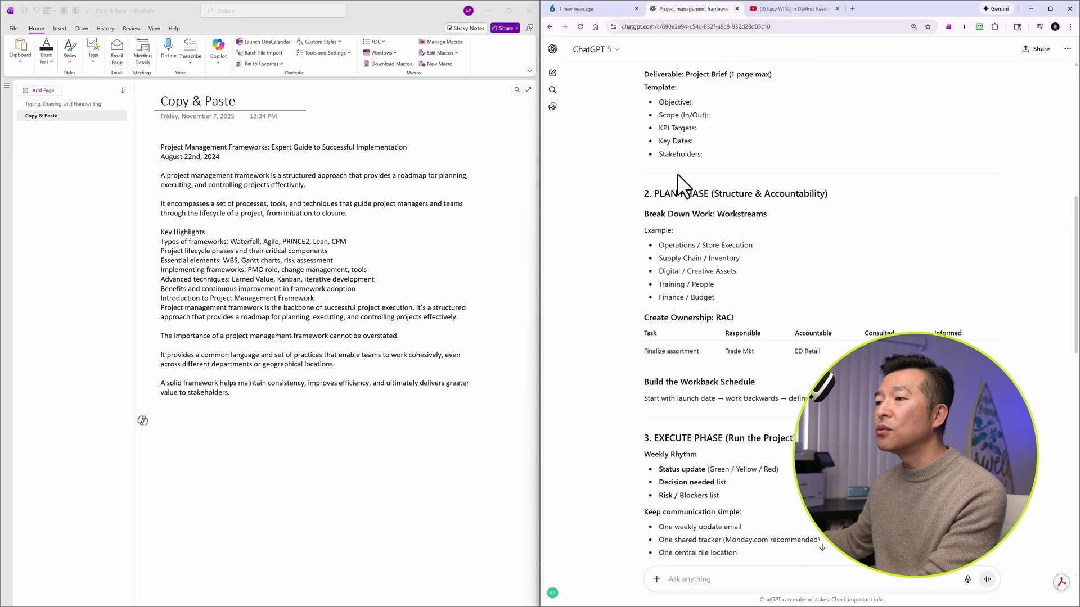
scroll(677, 173, down, 7)
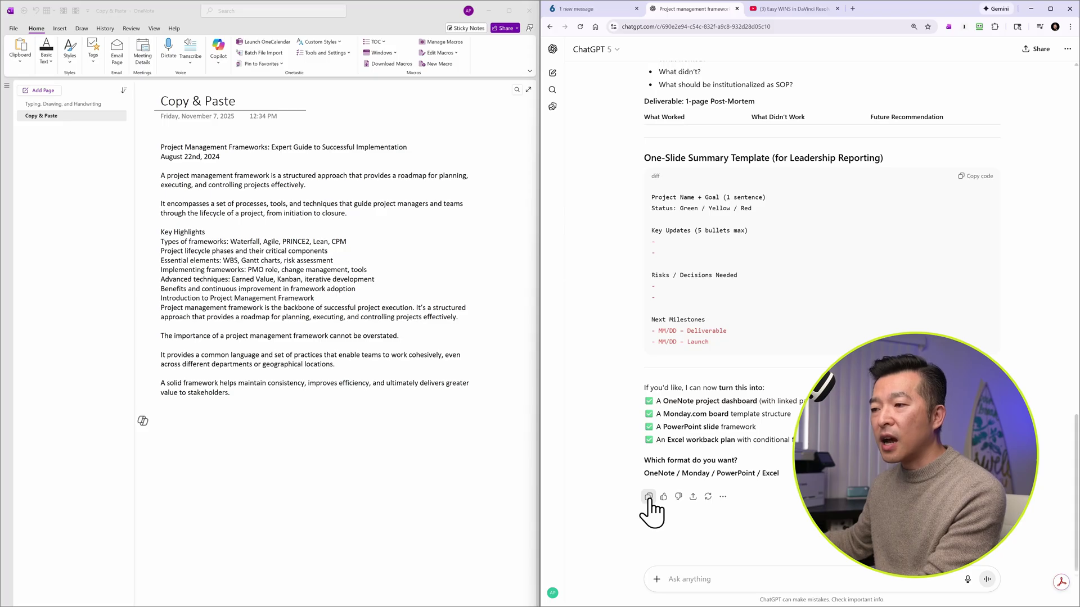
click(154, 442)
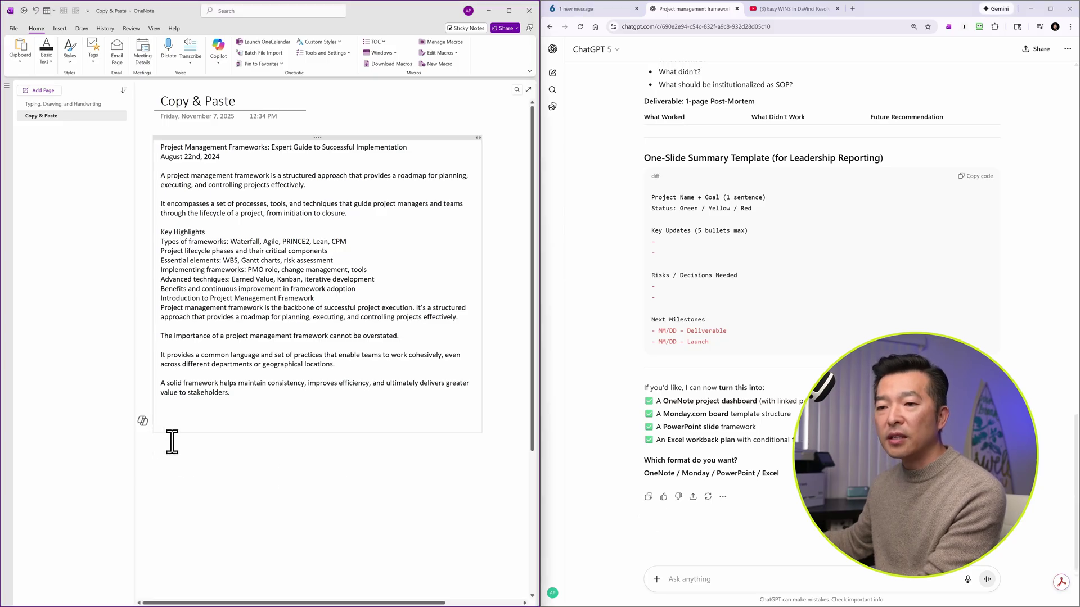
key(ctrl+v)
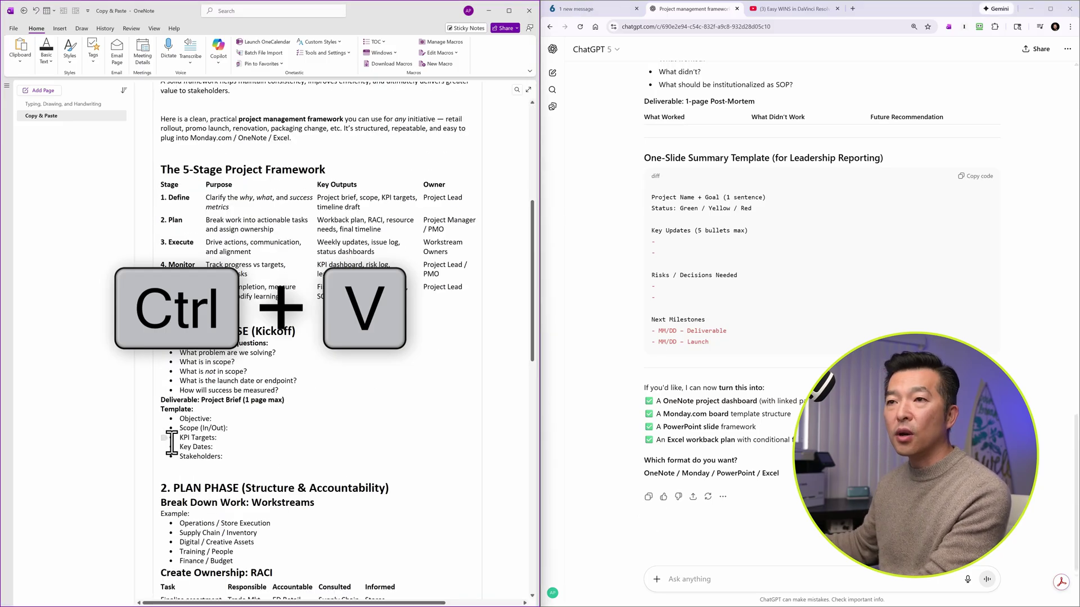
scroll(407, 403, up, 4)
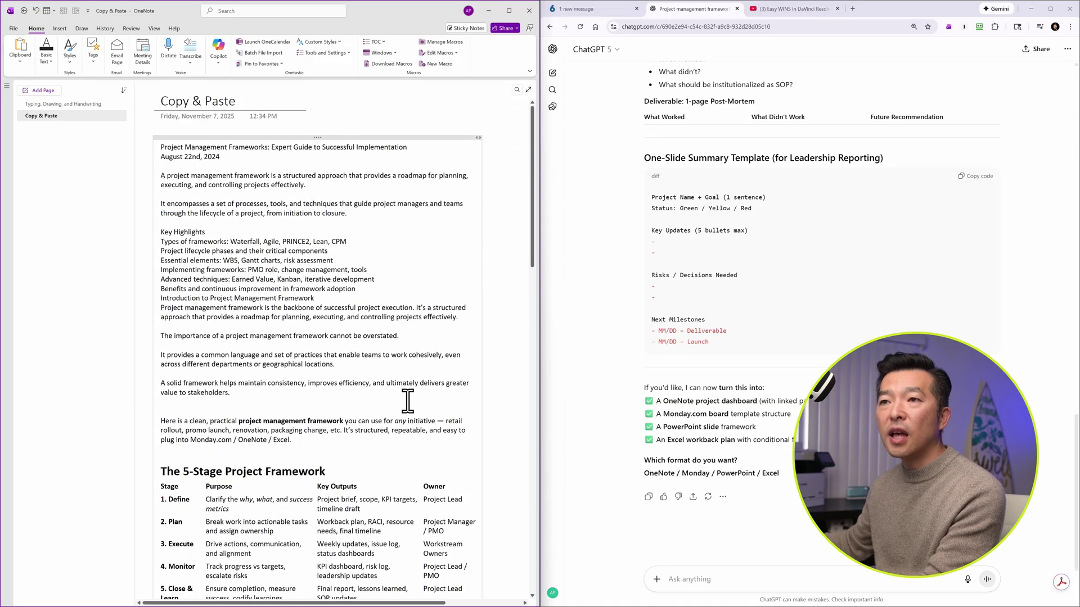
scroll(408, 400, down, 3)
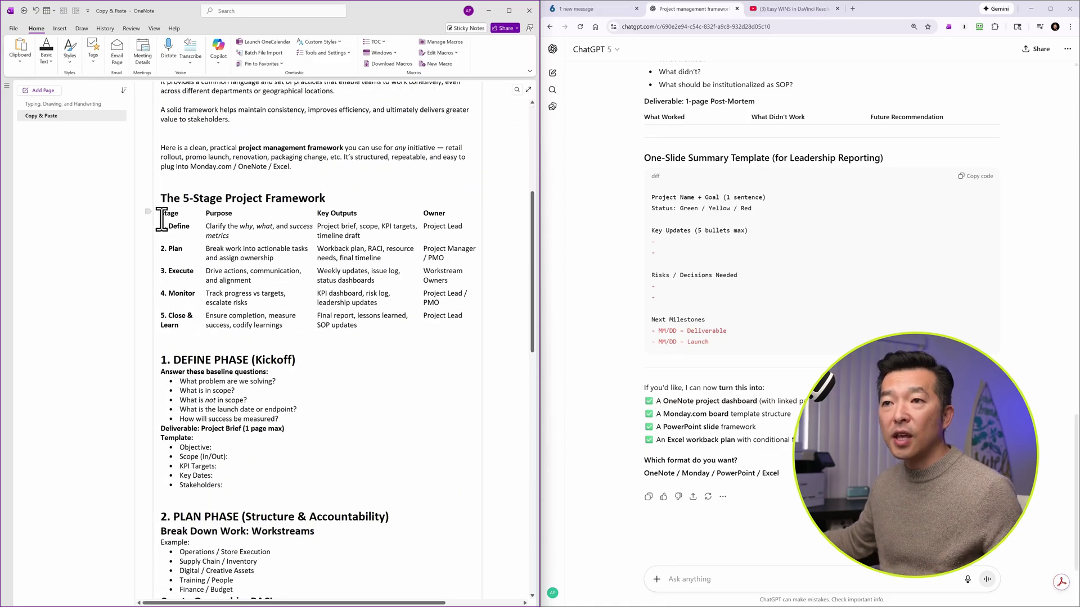
- Select the whole framework table and turn off Hide Borders so every cell shows borders
click(186, 228)
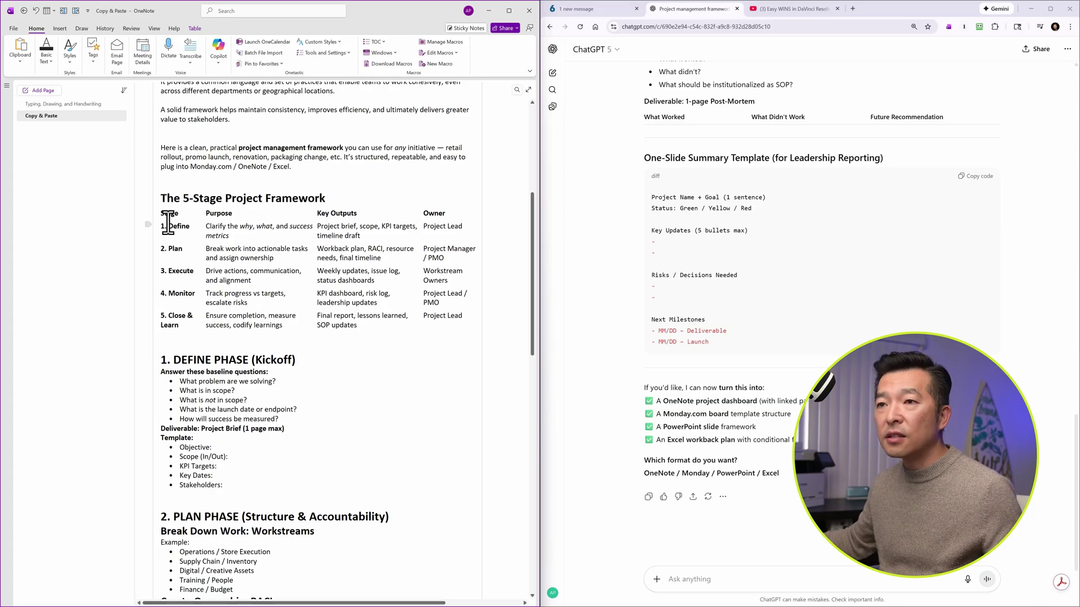
drag(160, 216, 441, 328)
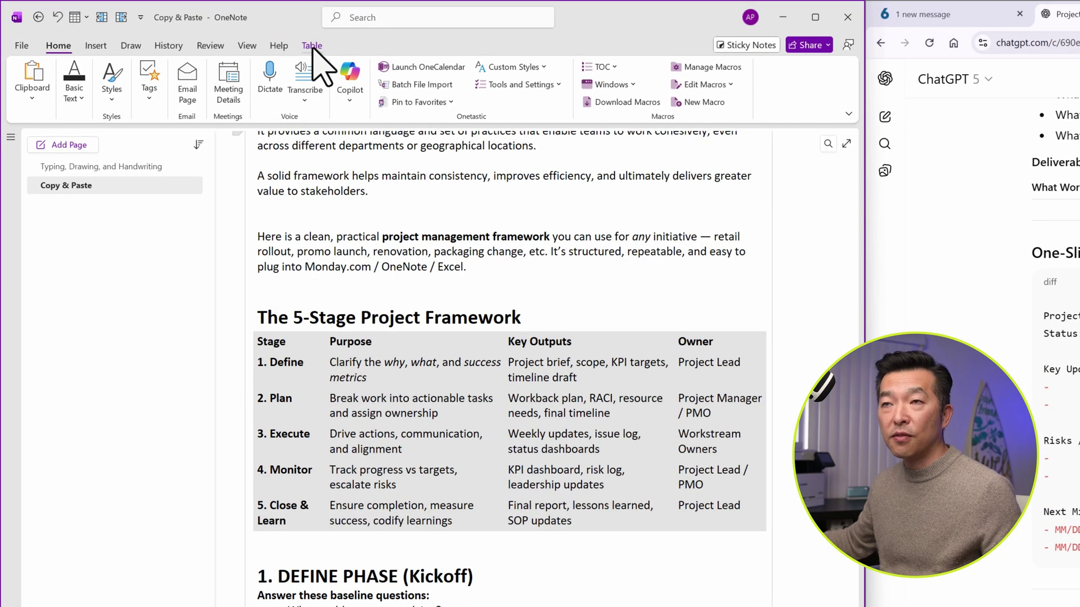
click(312, 45)
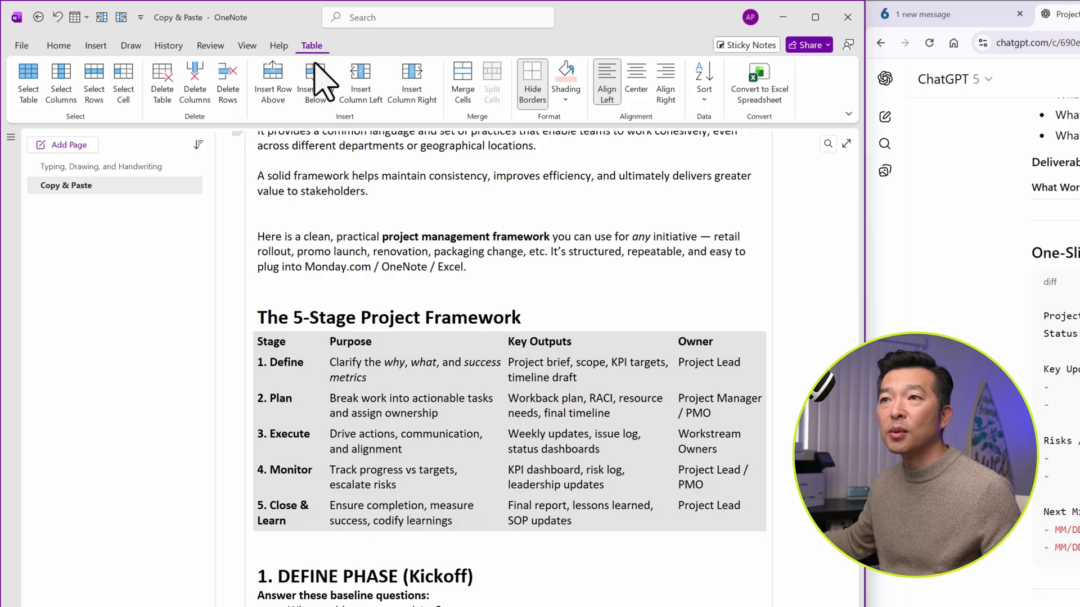
click(532, 84)
key(Escape)
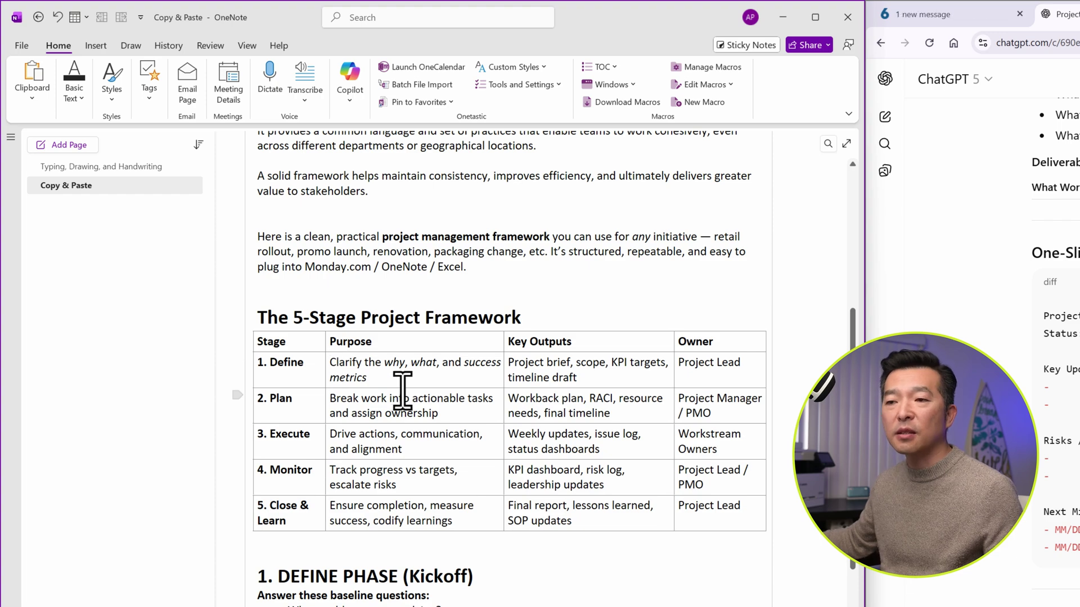
scroll(400, 390, down, 5)
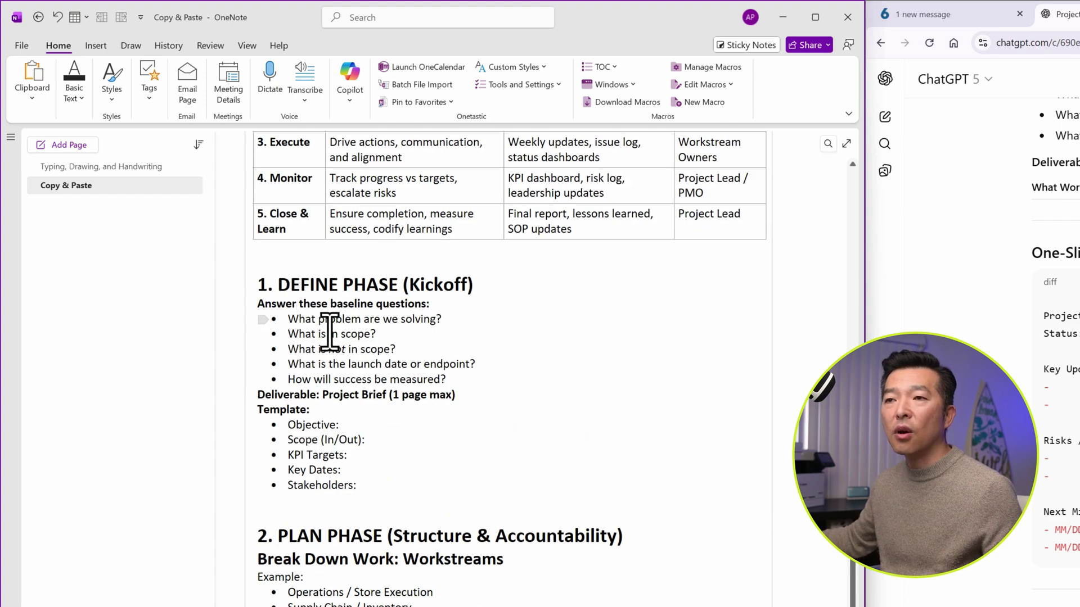
scroll(353, 499, down, 7)
scroll(354, 499, down, 12)
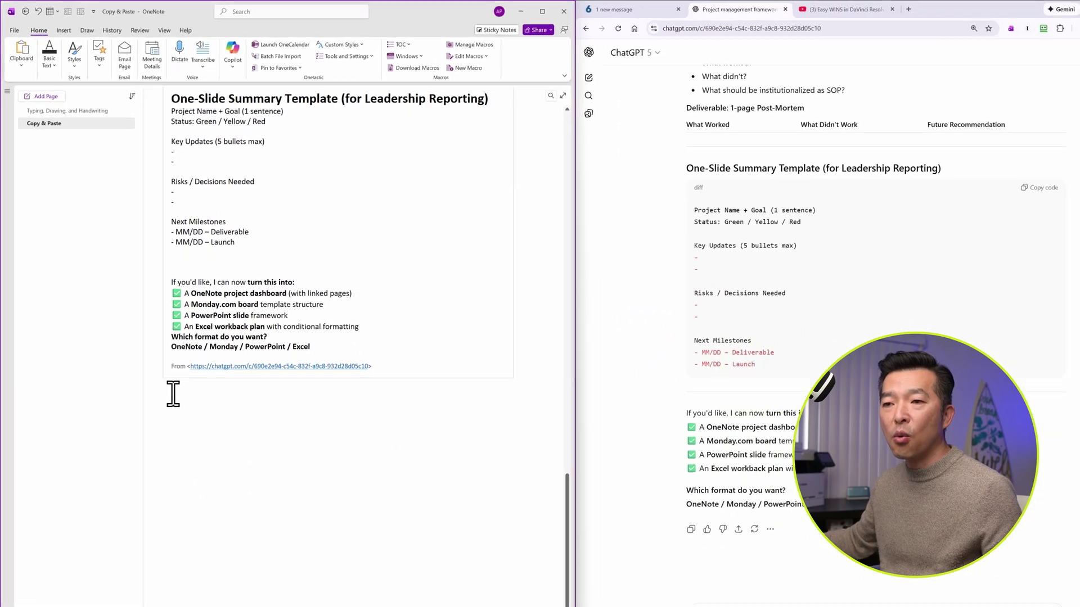
- Paste the framework again below the From link as raw markdown plain text
click(254, 569)
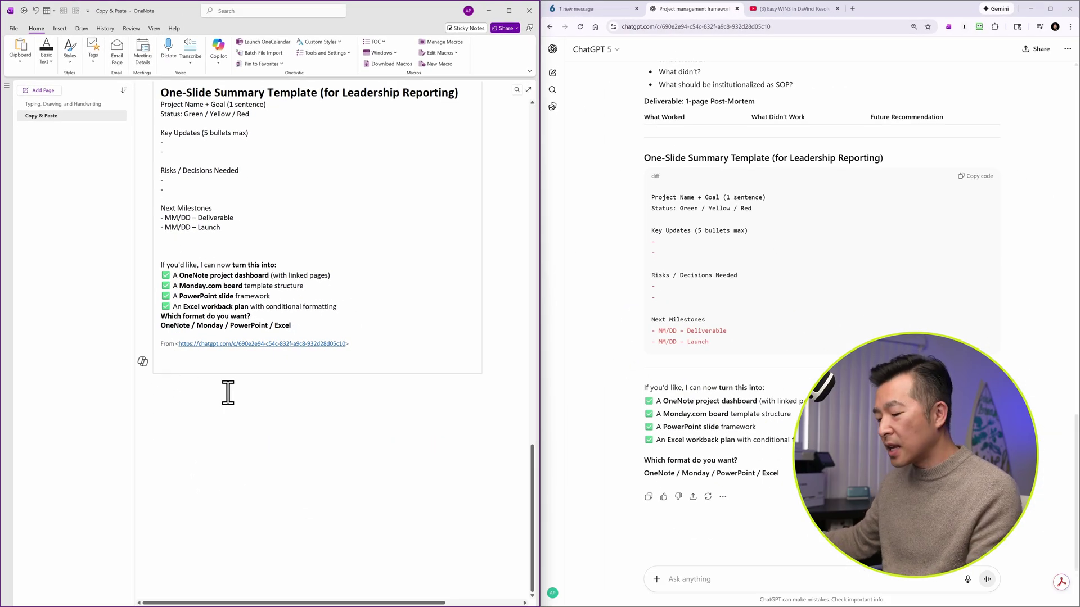
key(ctrl+shift+v)
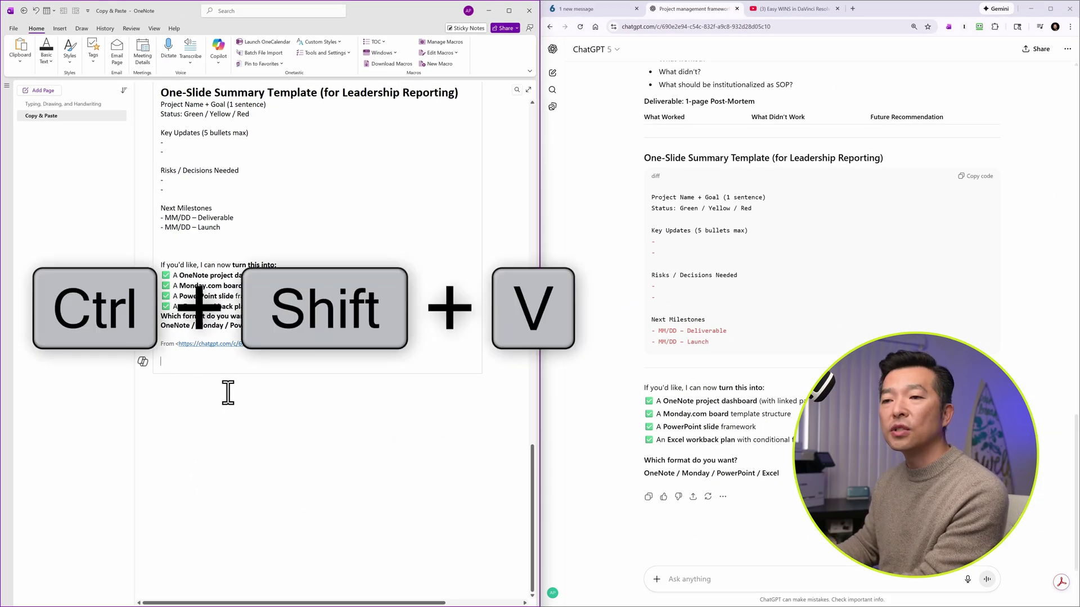
scroll(227, 393, up, 8)
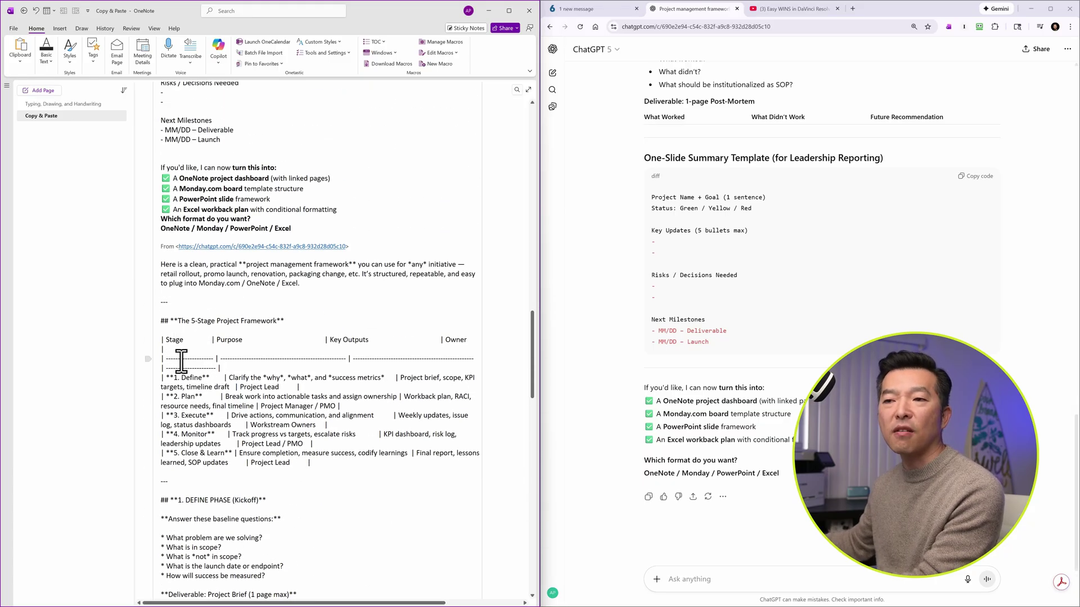
scroll(181, 362, down, 4)
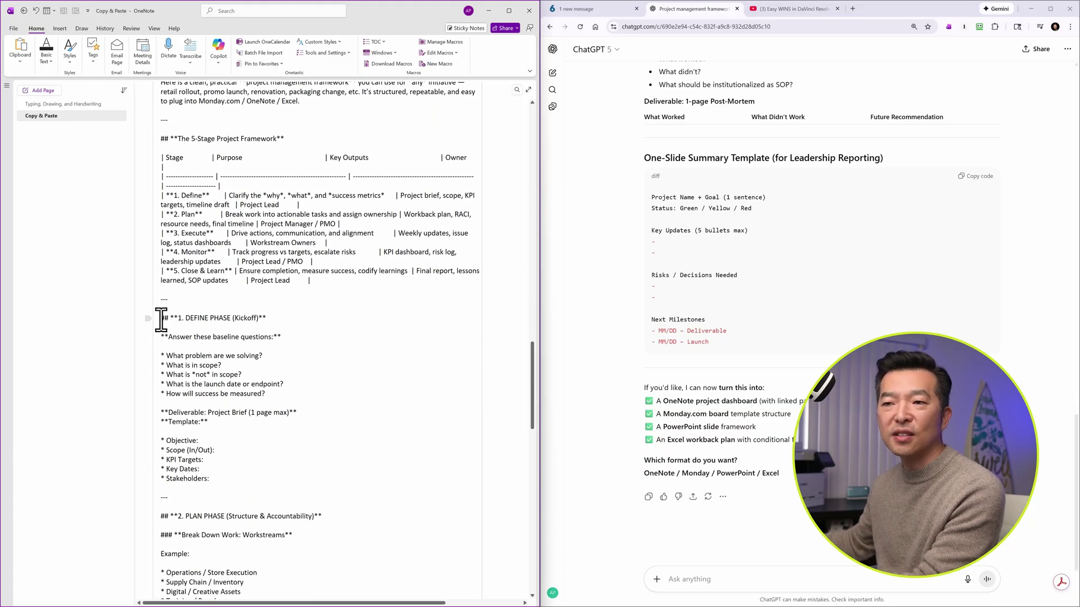
drag(157, 319, 156, 318)
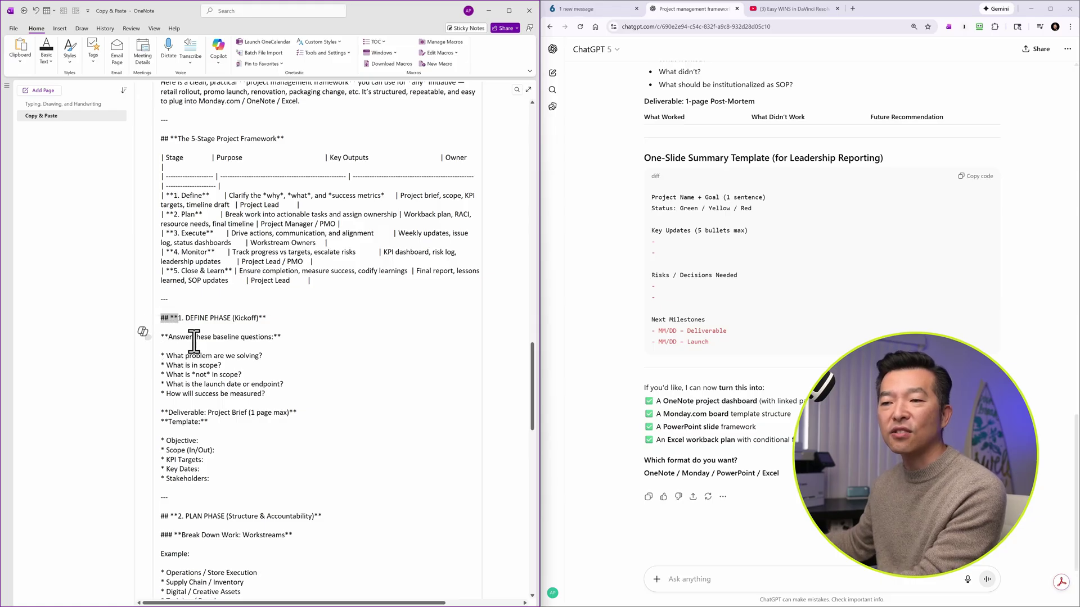
scroll(194, 339, down, 20)
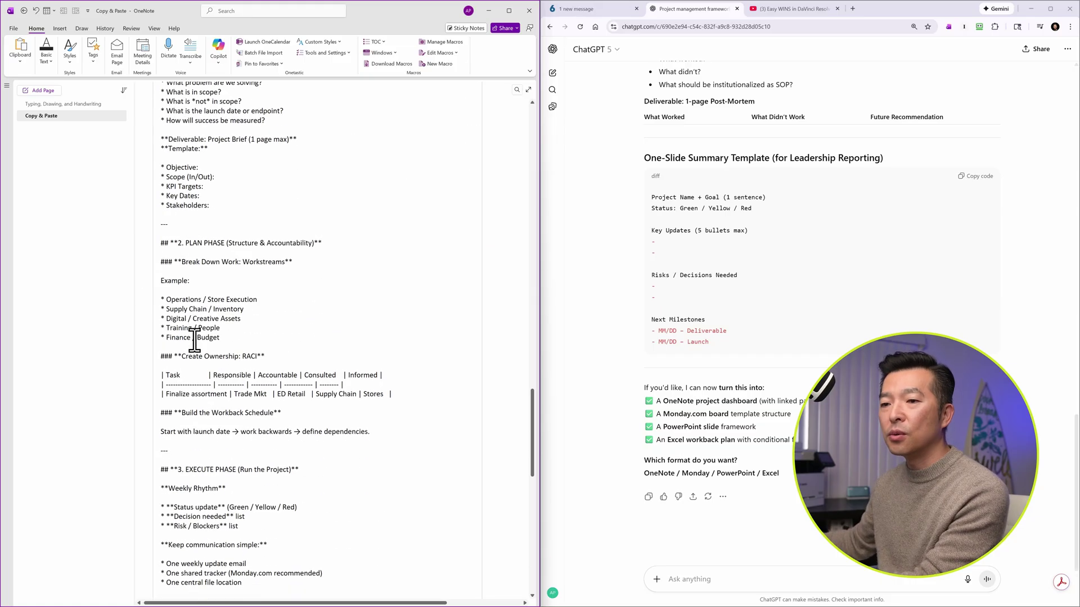
scroll(194, 339, down, 8)
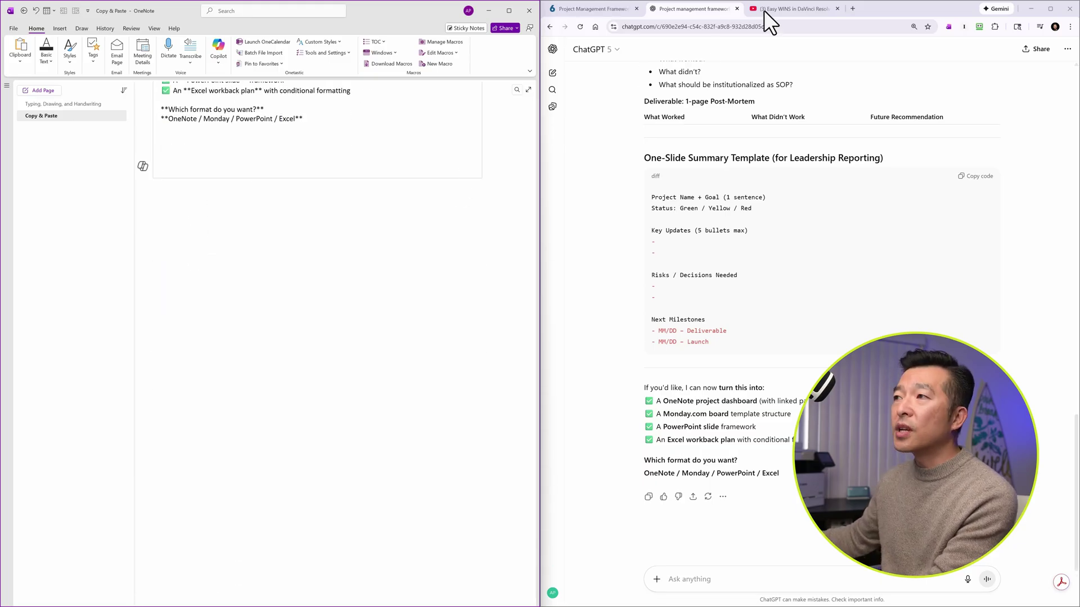
- Copy the DaVinci Resolve YouTube URL and paste it at the page end as an embedded video
click(770, 9)
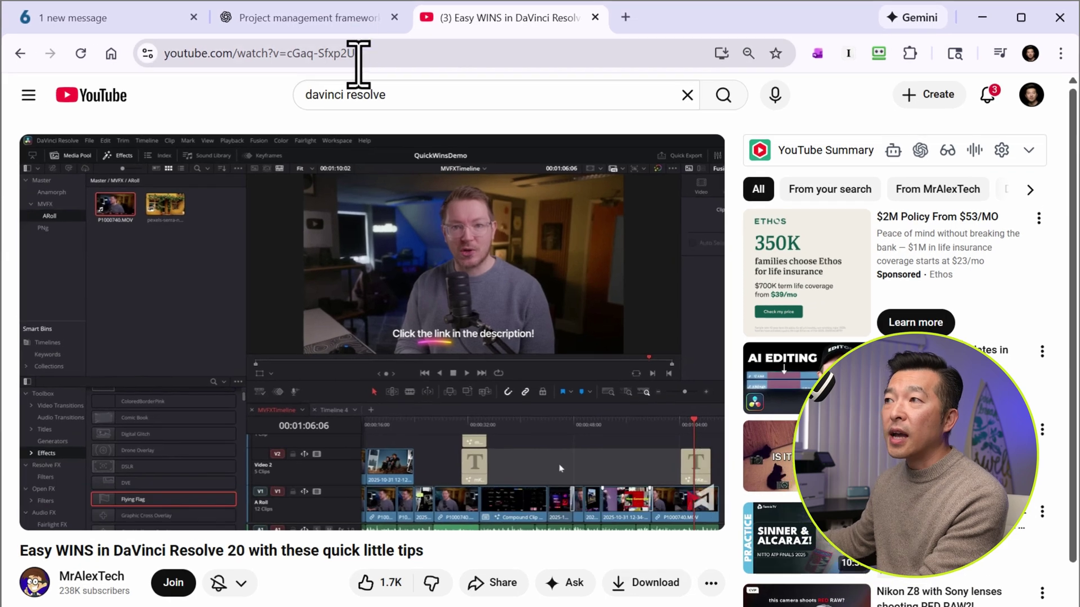
click(719, 30)
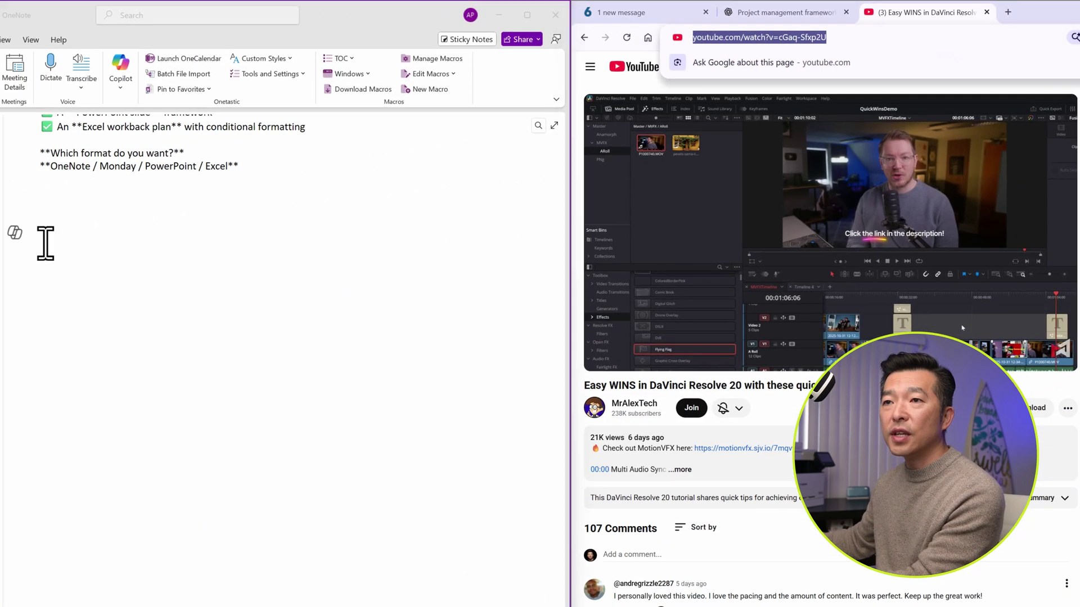
click(149, 255)
text(Easy WINS in DaVinci Resolve 20 with these quick little tips)
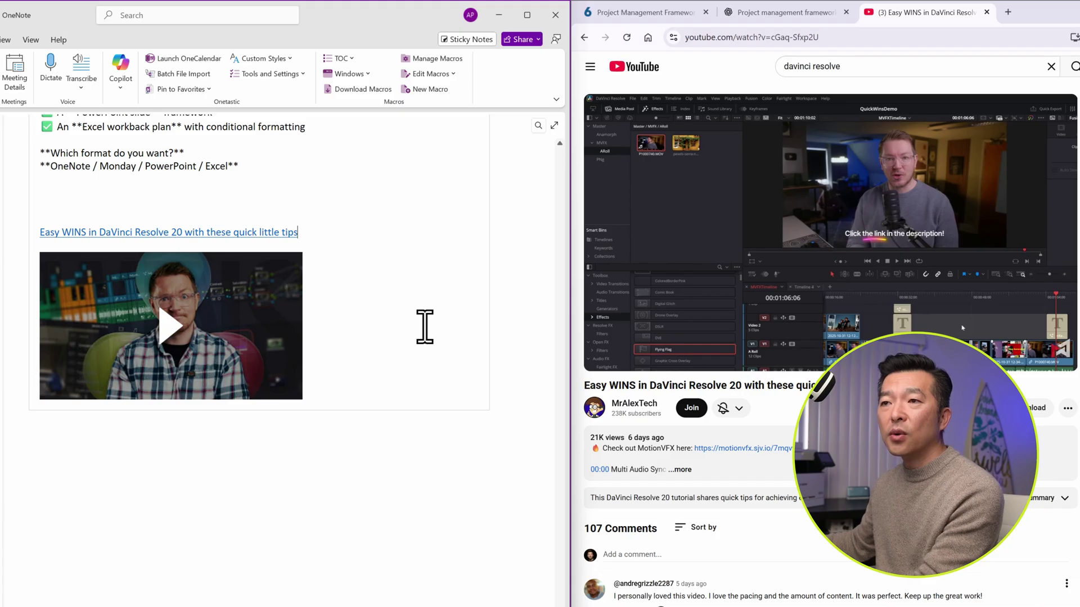
- Play and pause the embedded DaVinci Resolve video on the page, then skip the browser video ahead
click(312, 528)
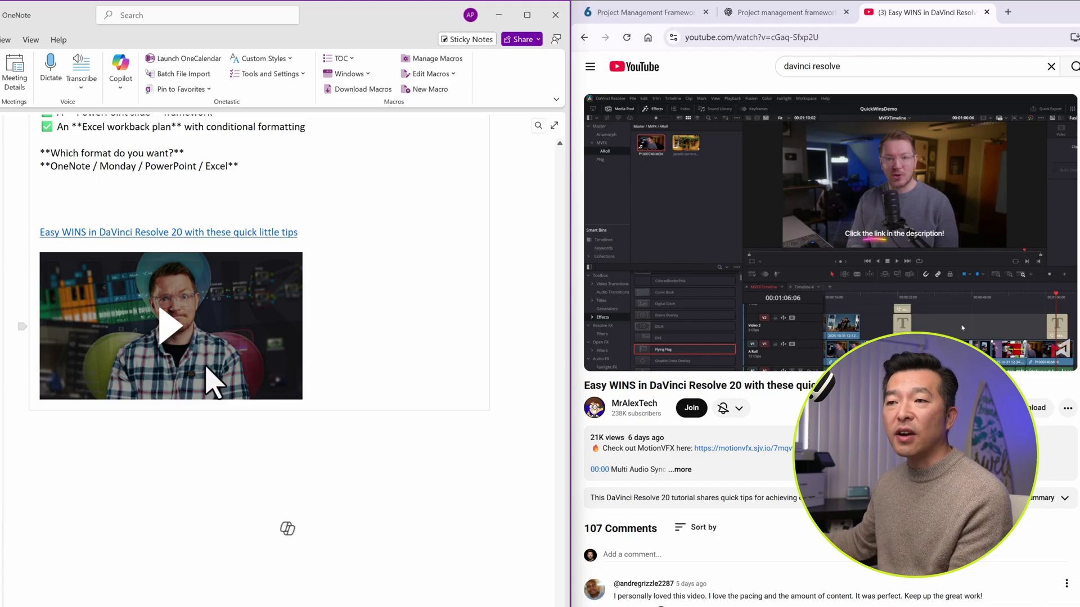
click(167, 332)
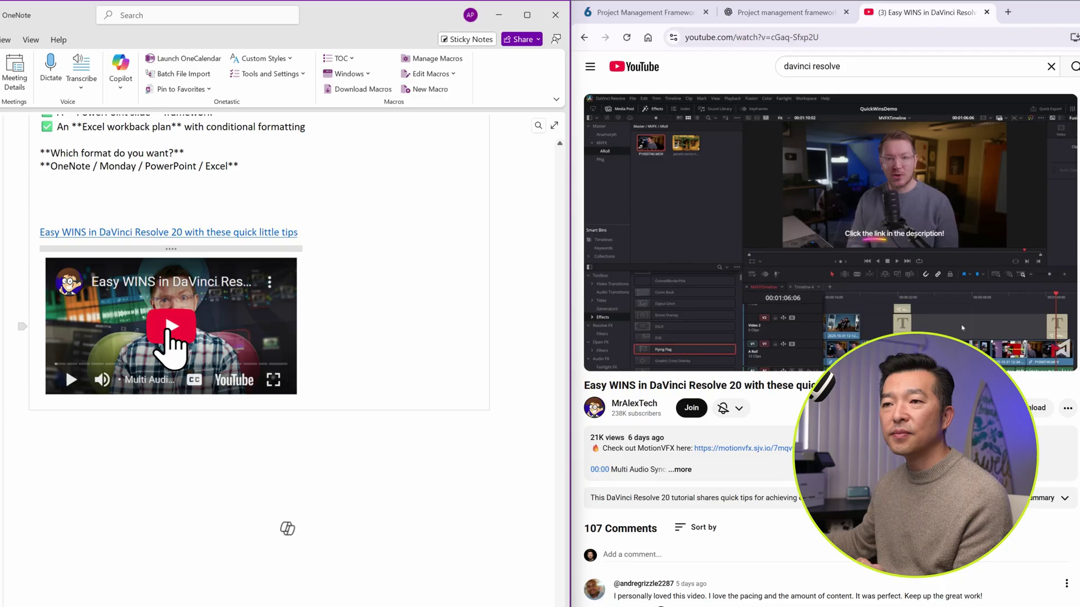
click(71, 381)
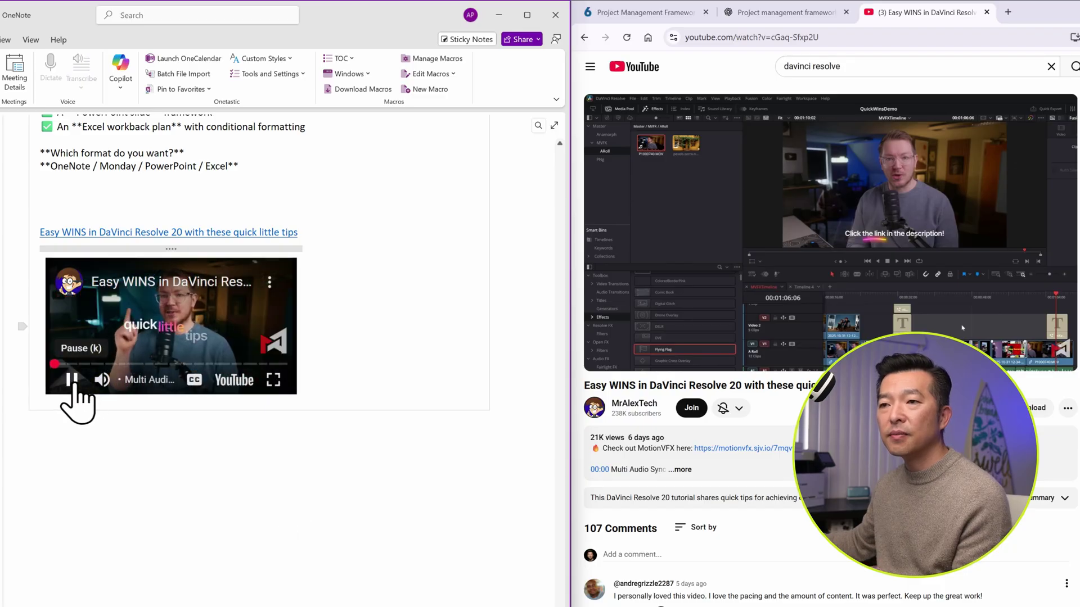
click(71, 381)
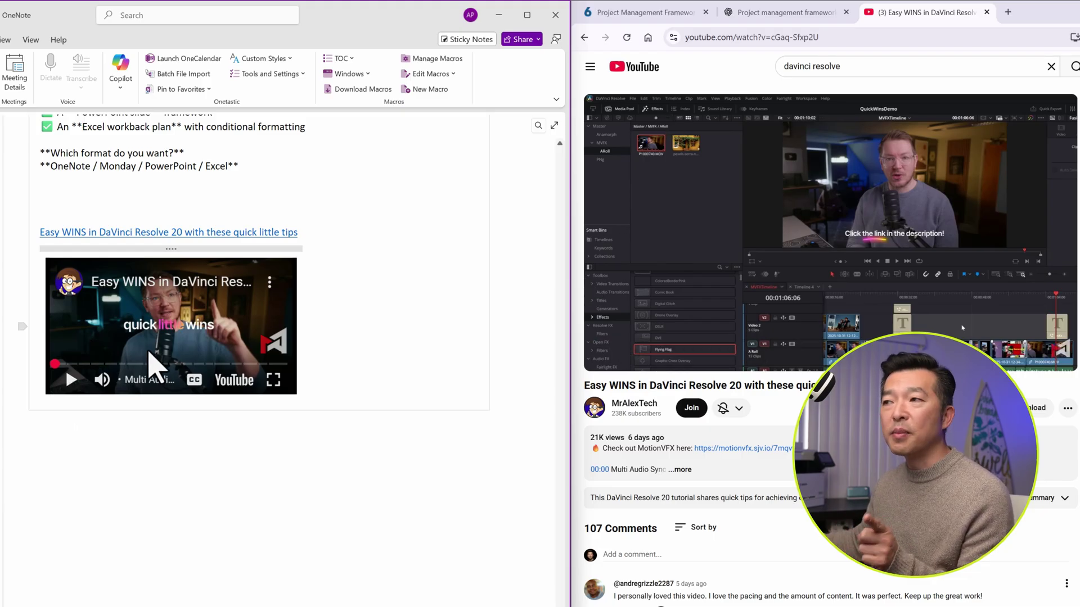
mouse_move(766, 329)
drag(767, 341, 788, 342)
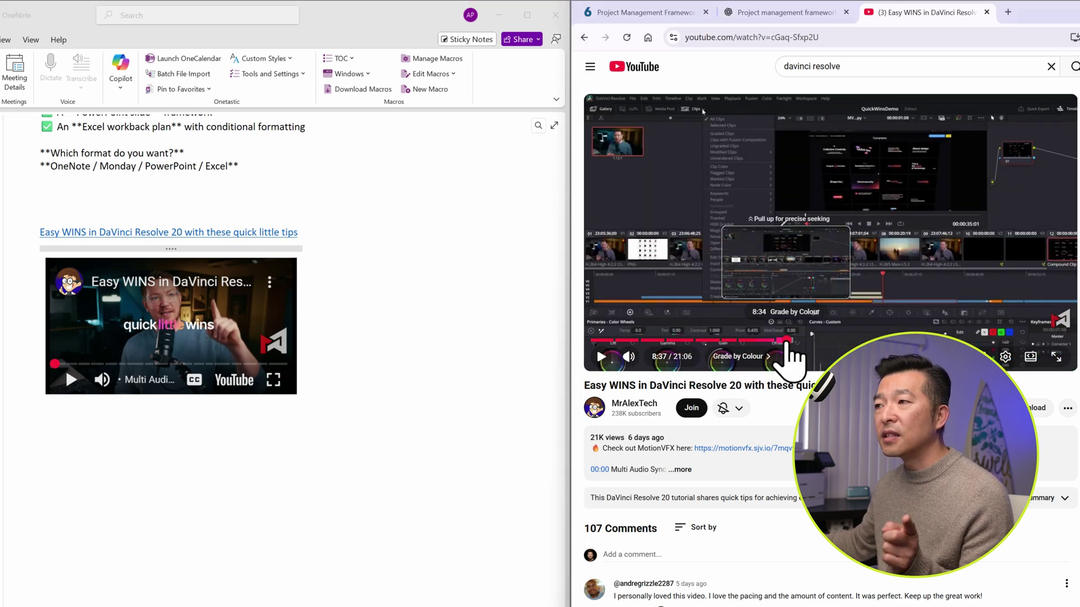
- Copy the YouTube video URL at the current time and paste it below the first embed
right_click(775, 188)
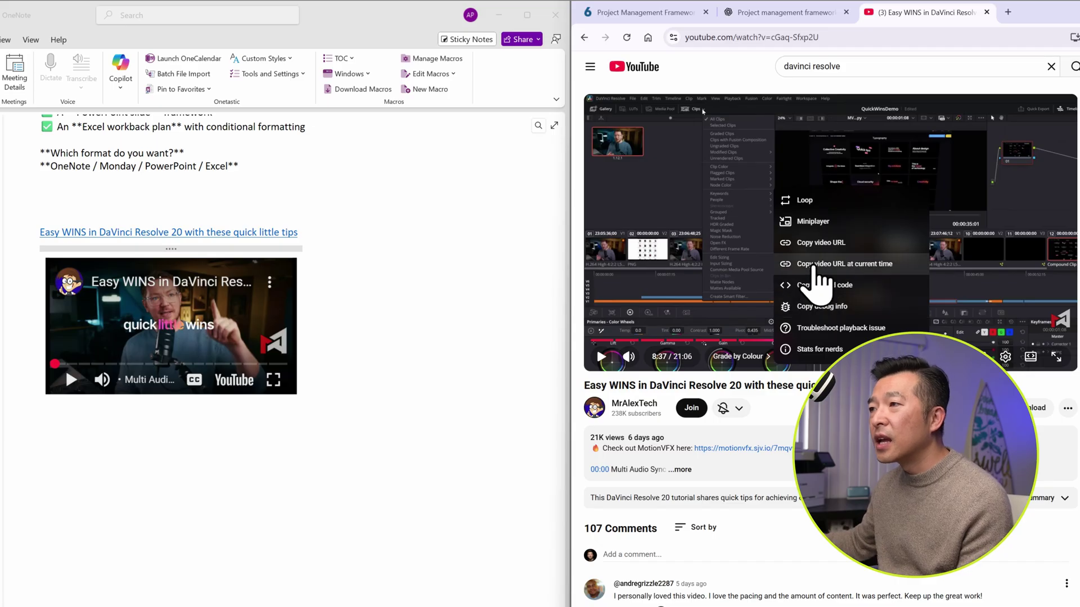
click(874, 266)
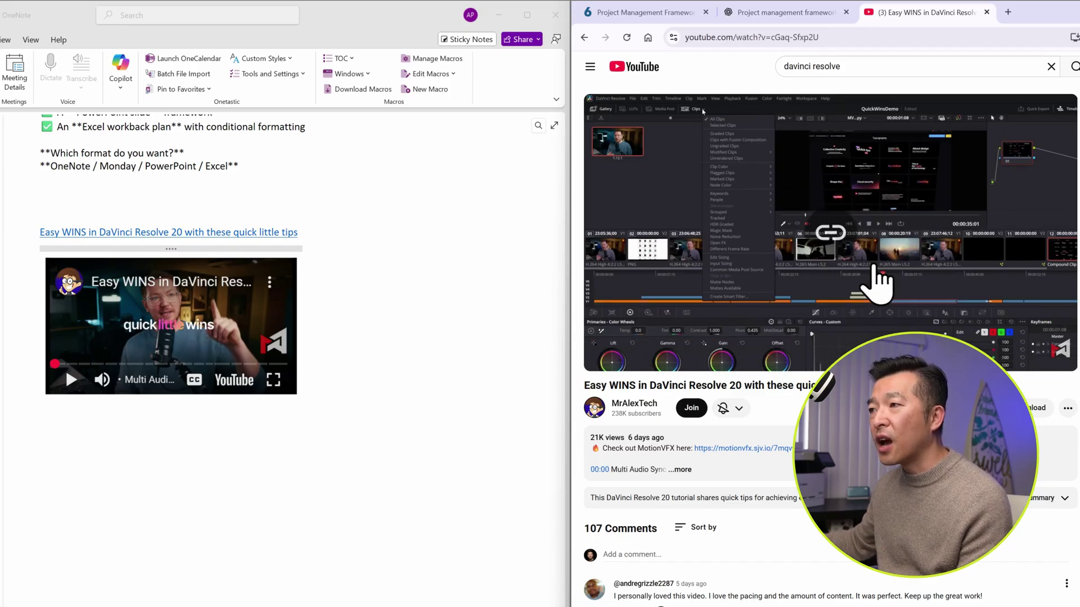
click(46, 443)
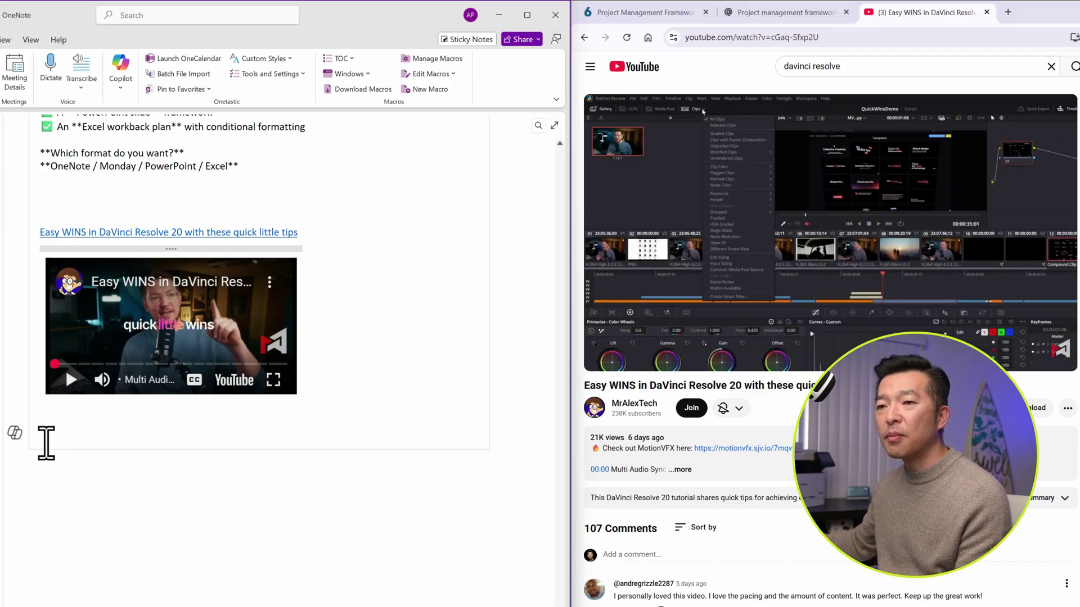
key(ctrl+v)
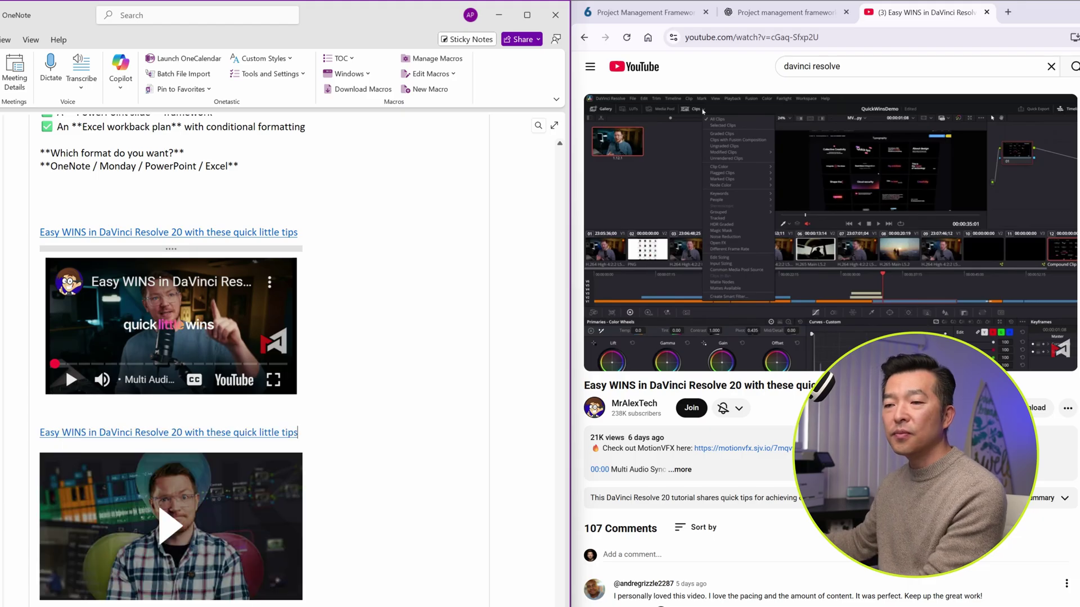
- Load the second embedded video, then play and pause it
click(171, 531)
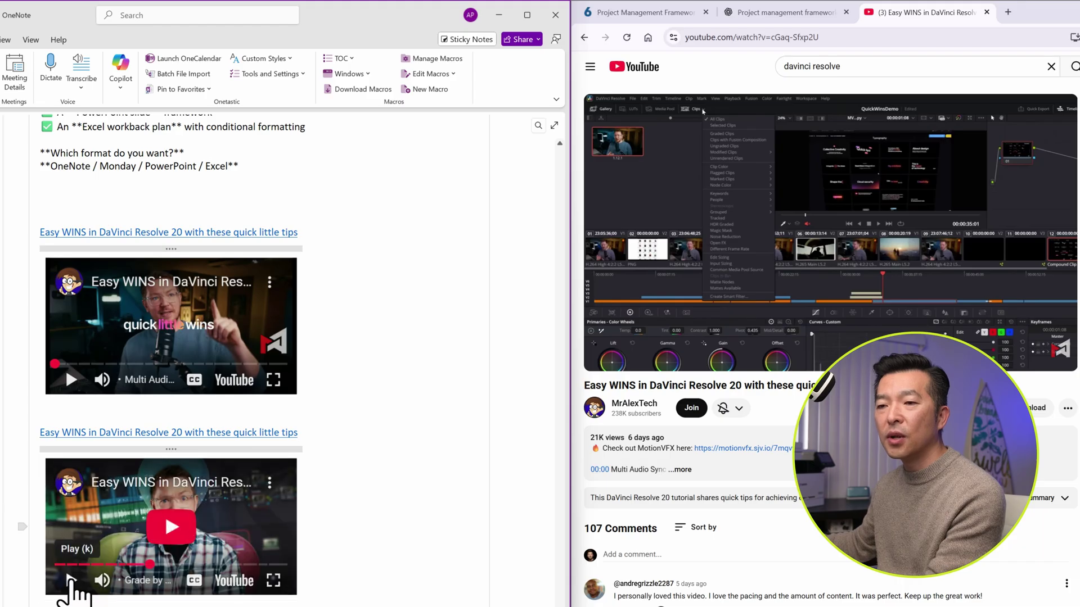
click(71, 579)
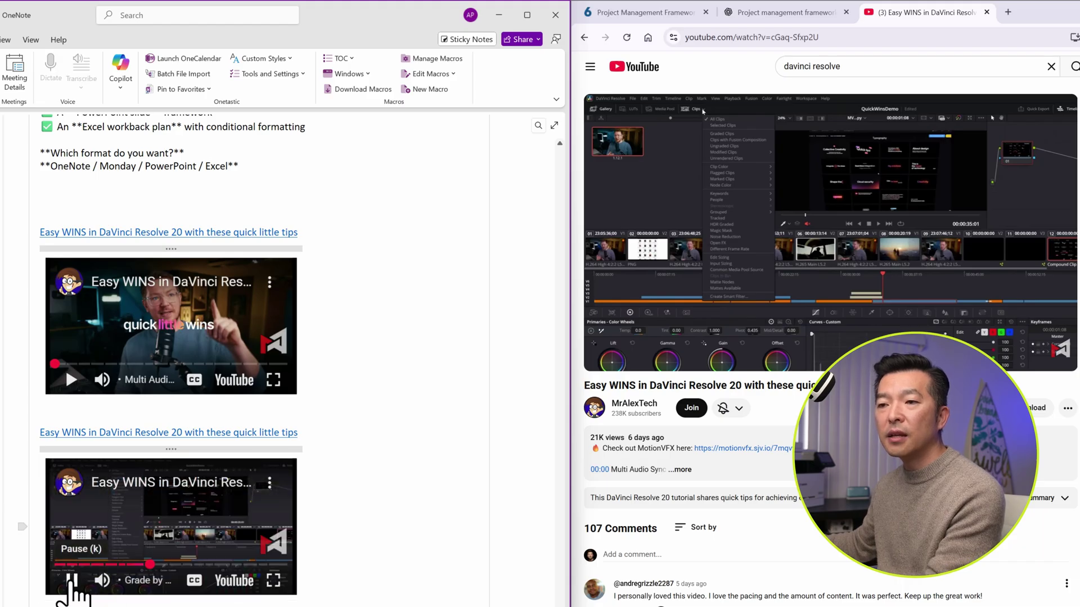
click(70, 579)
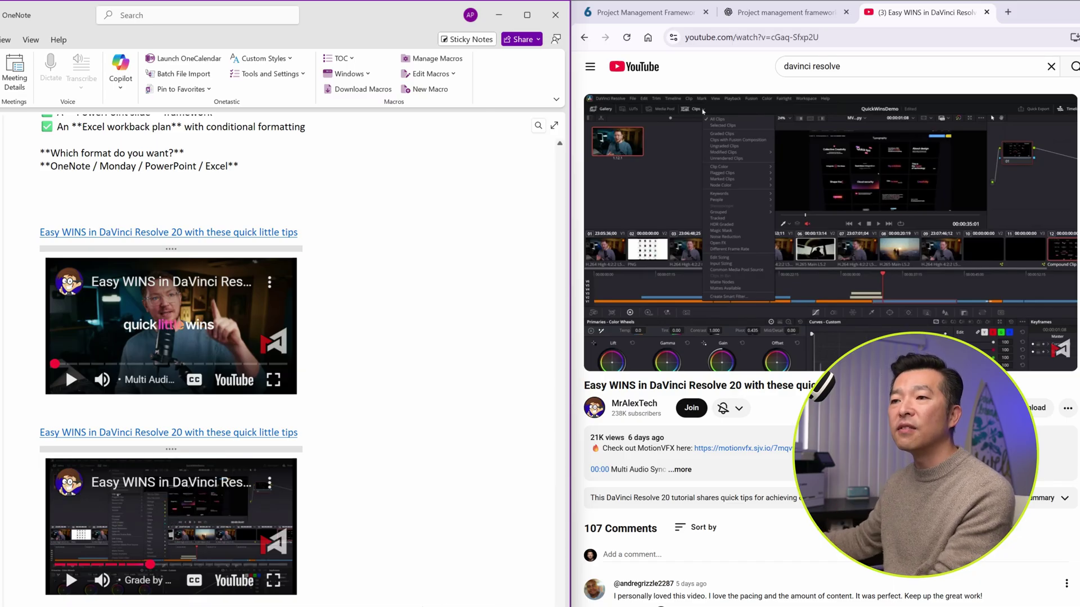
scroll(298, 360, up, 20)
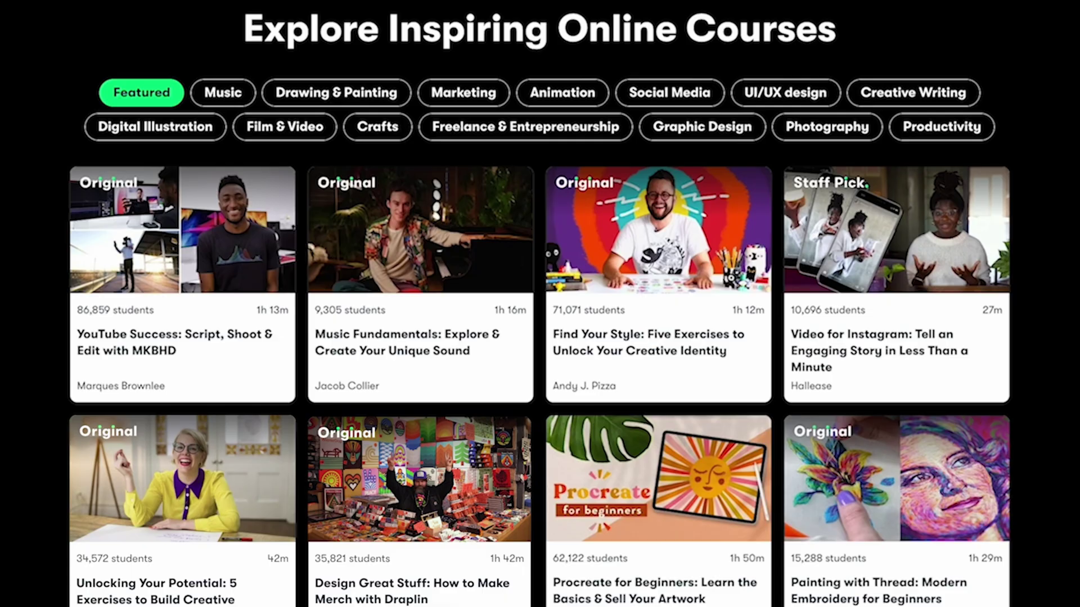
- From the Unlocking Your Potential course page, browse the categories and open Learning Paths
mouse_move(228, 522)
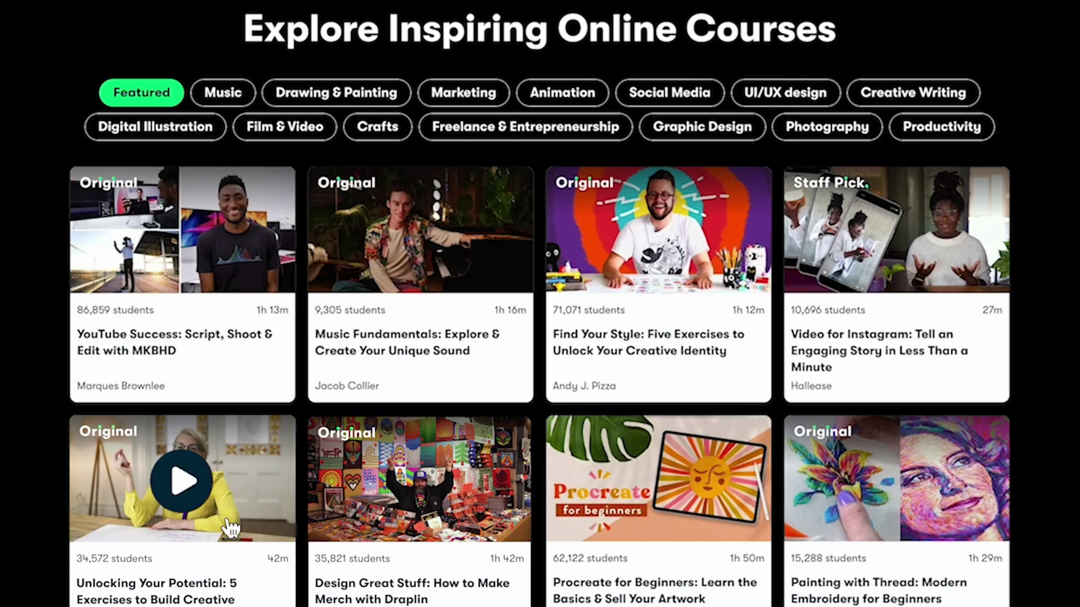
click(270, 517)
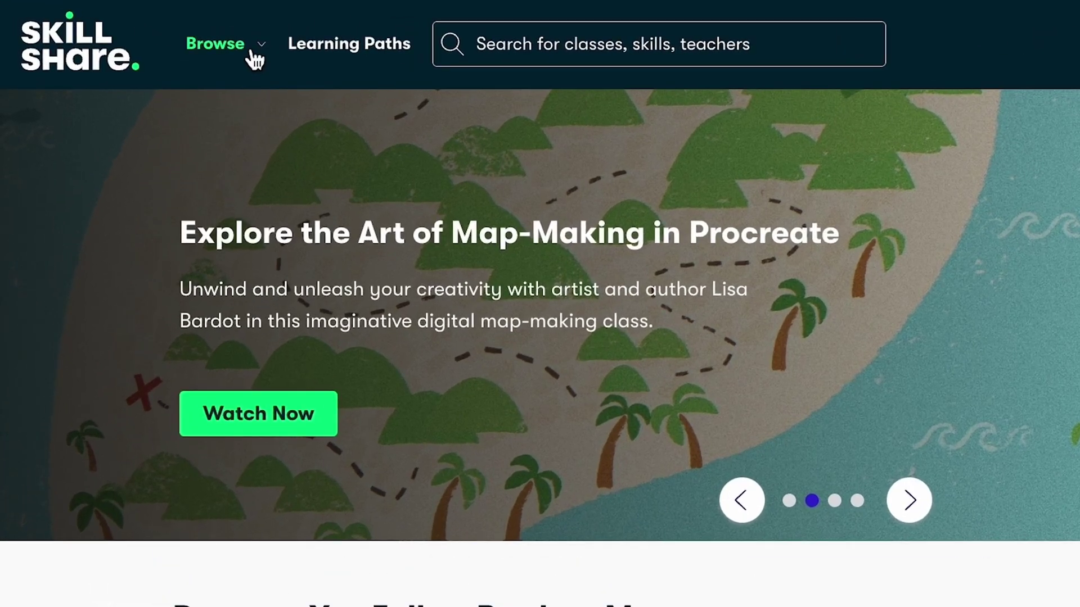
click(174, 36)
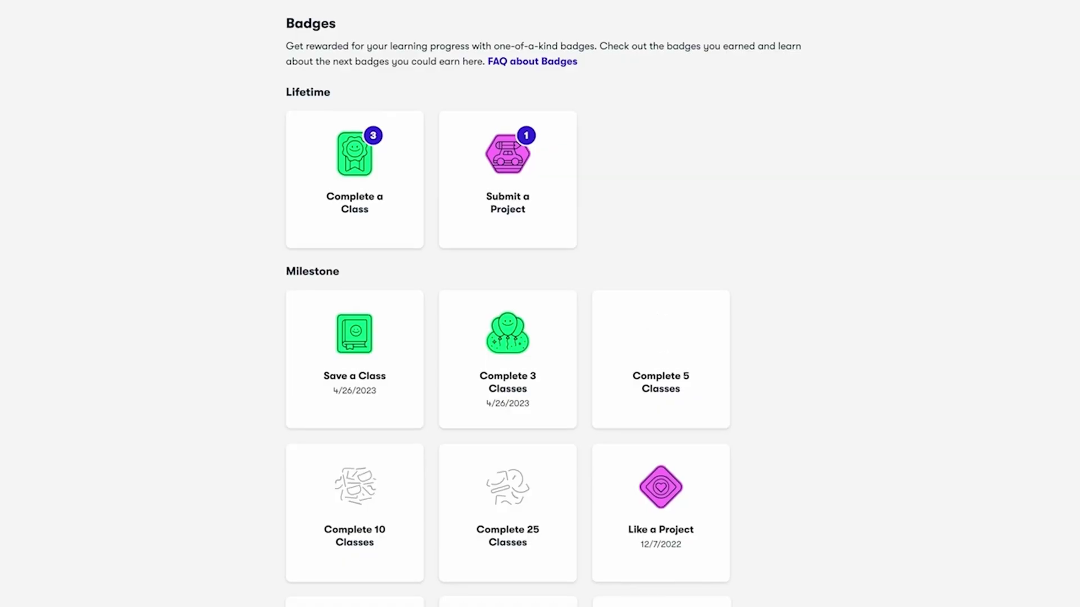
scroll(543, 300, down, 3)
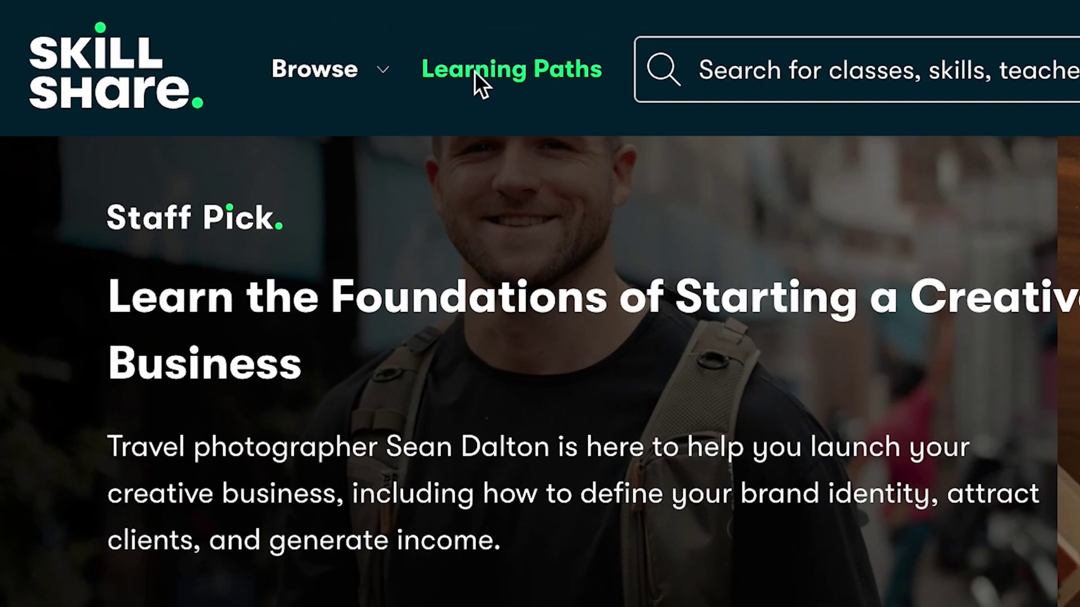
click(474, 72)
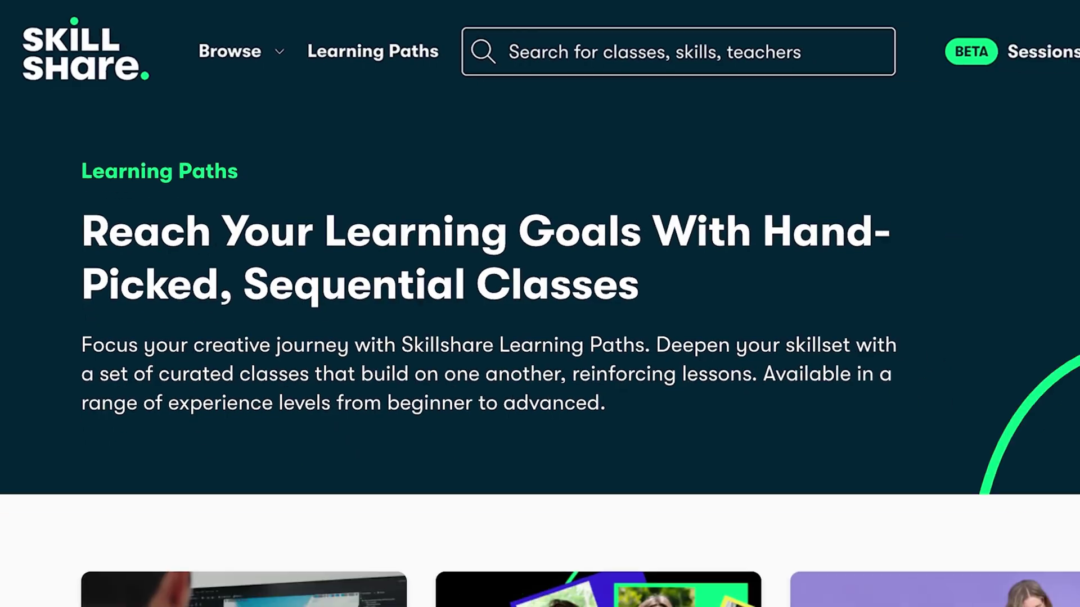
scroll(540, 304, down, 4)
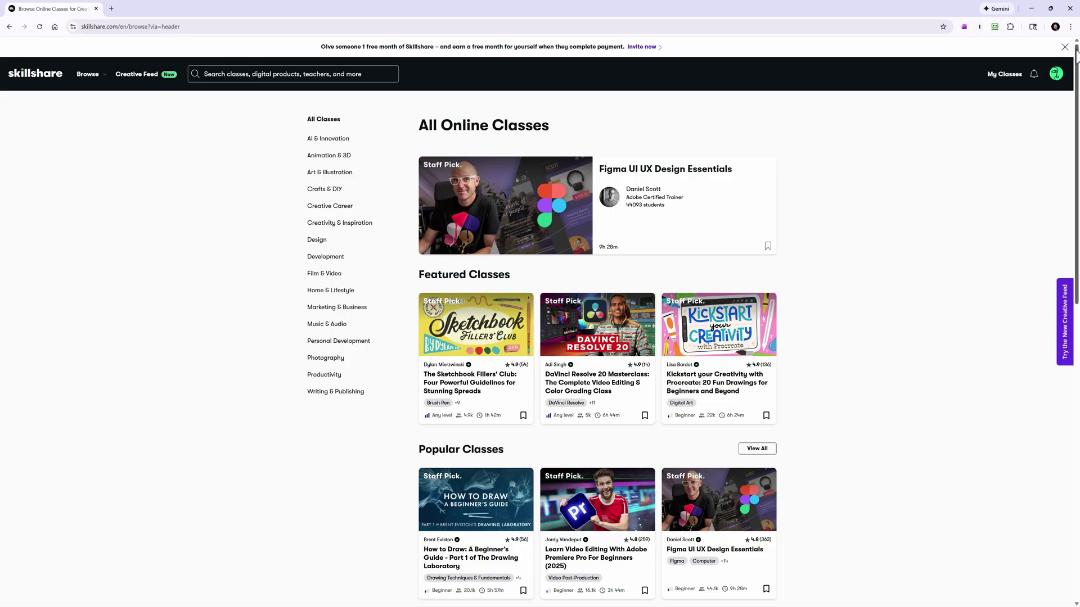
- Scroll down the Skillshare catalogue
scroll(1075, 56, down, 5)
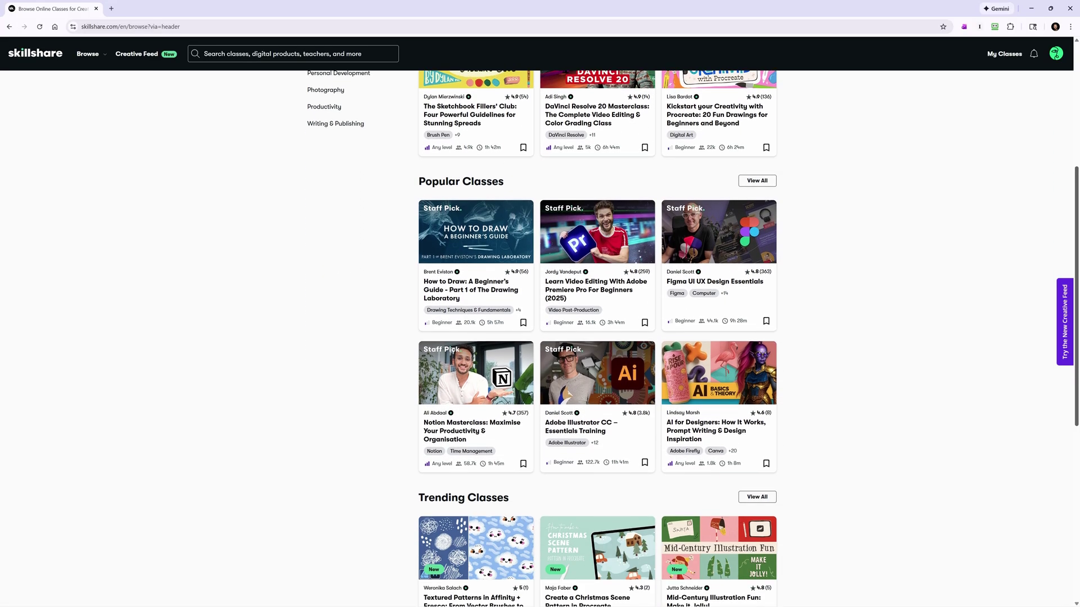
scroll(540, 337, down, 4)
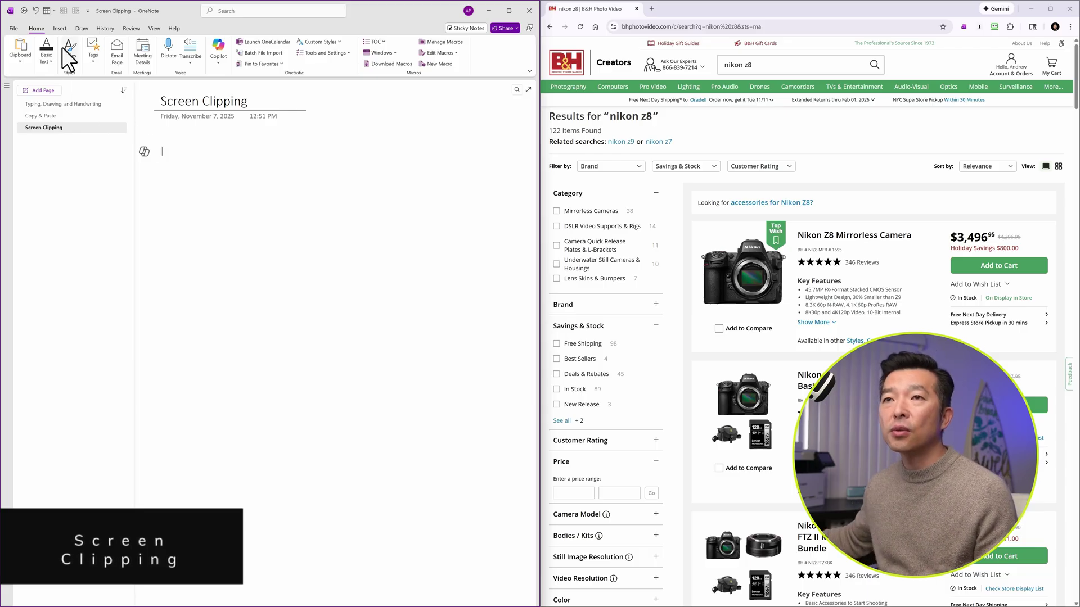
- Capture the Nikon Z8 listing from the B&H browser as a screen clipping on the page
click(60, 28)
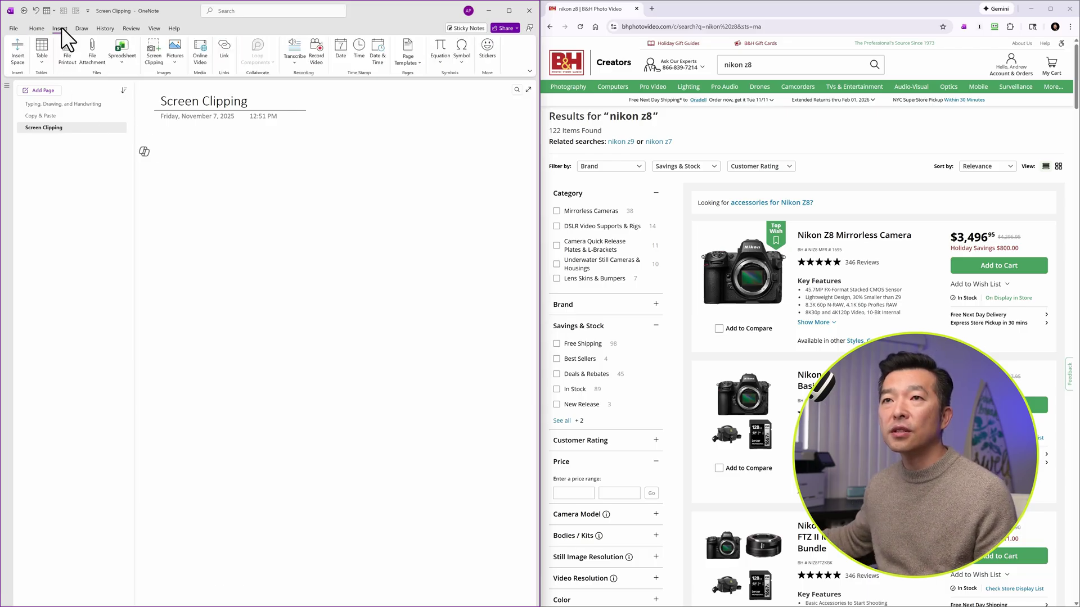
click(153, 60)
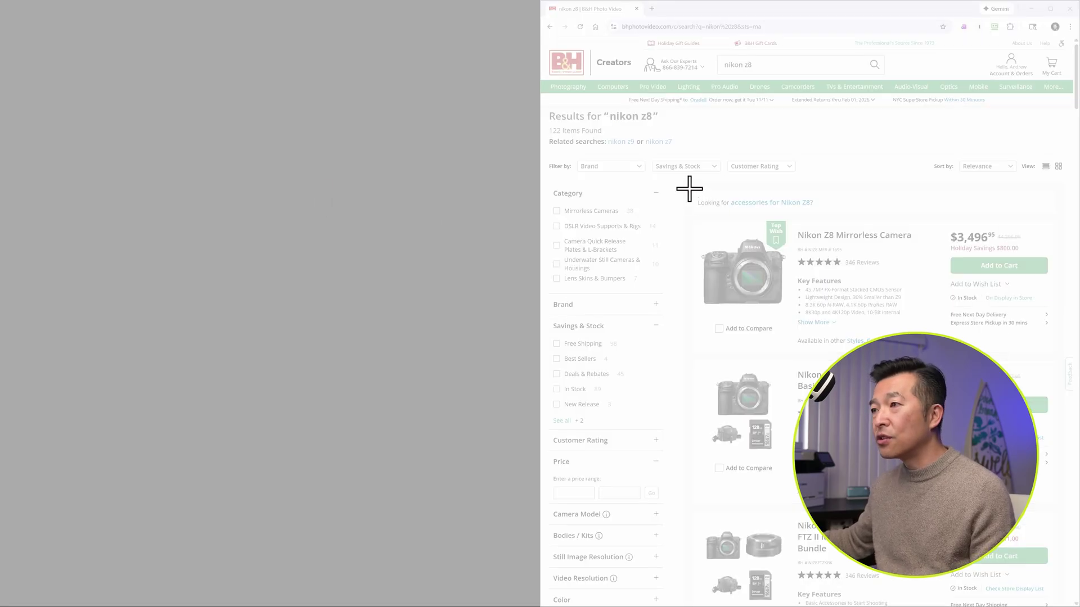
drag(689, 189, 1053, 349)
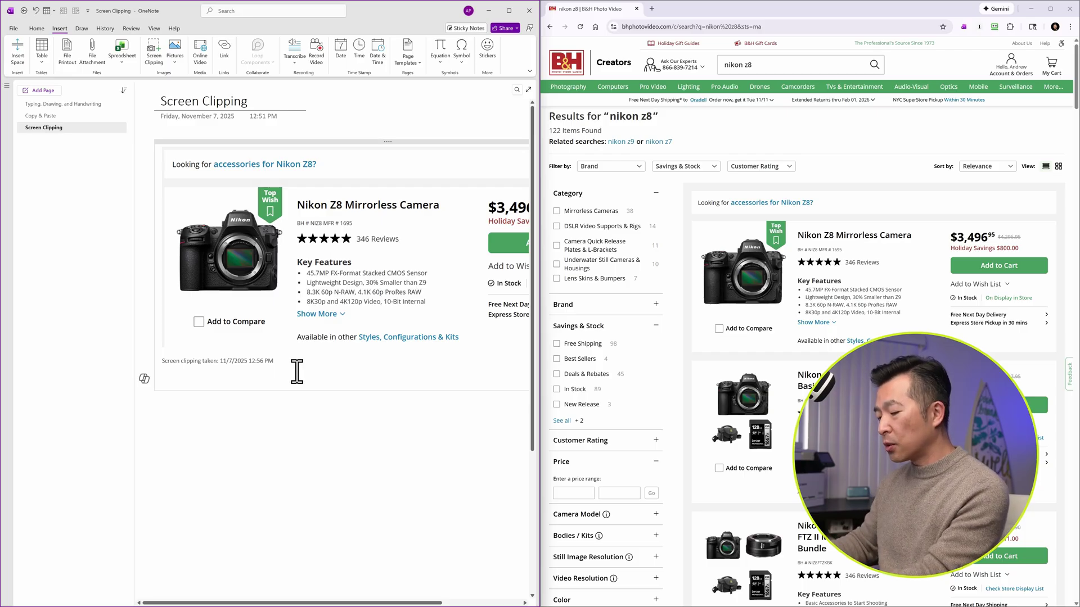
- Snip the camera bundle listing with Shift+Win+S and paste it below the first clipping
key(shift+super+s)
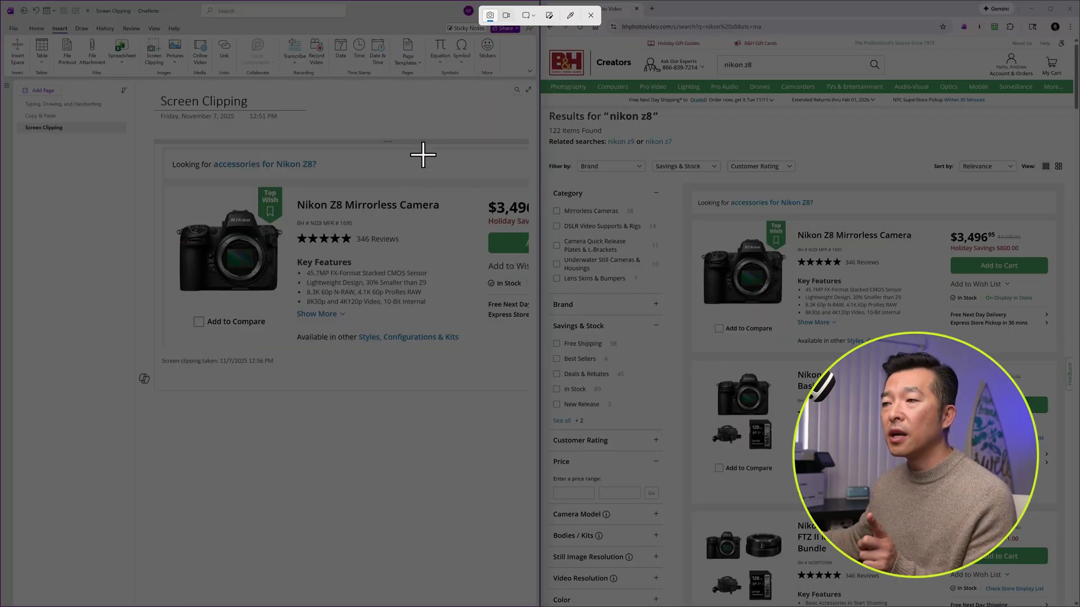
drag(693, 359, 794, 492)
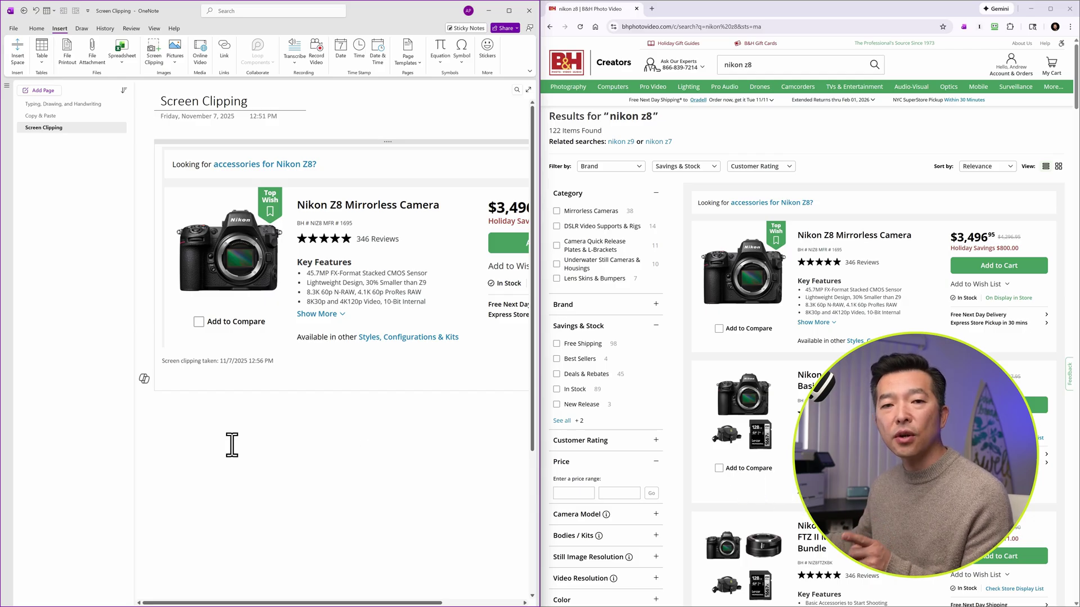
click(160, 419)
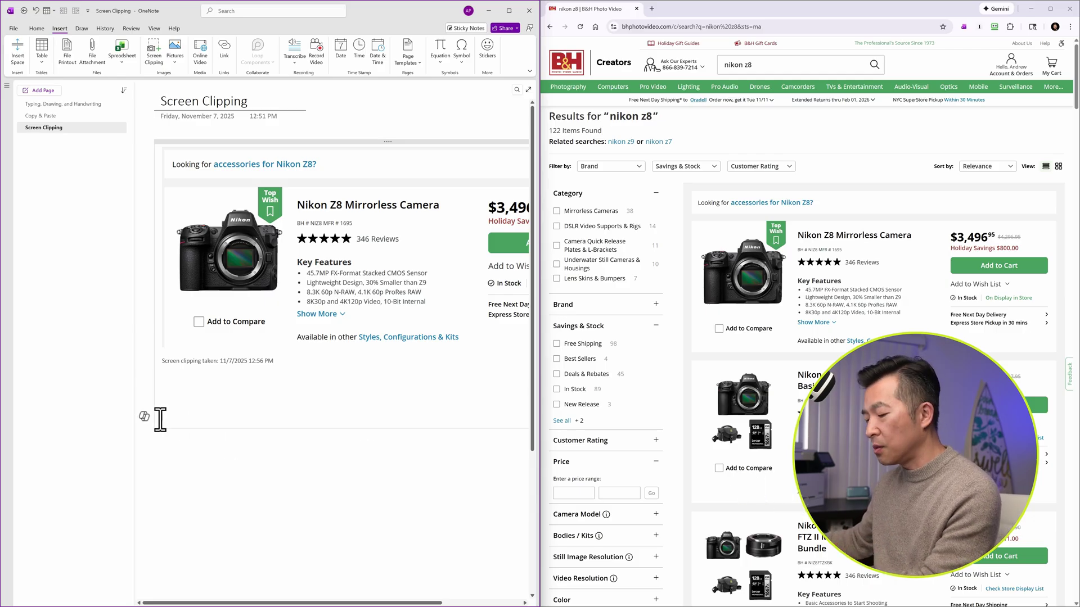
key(ctrl+v)
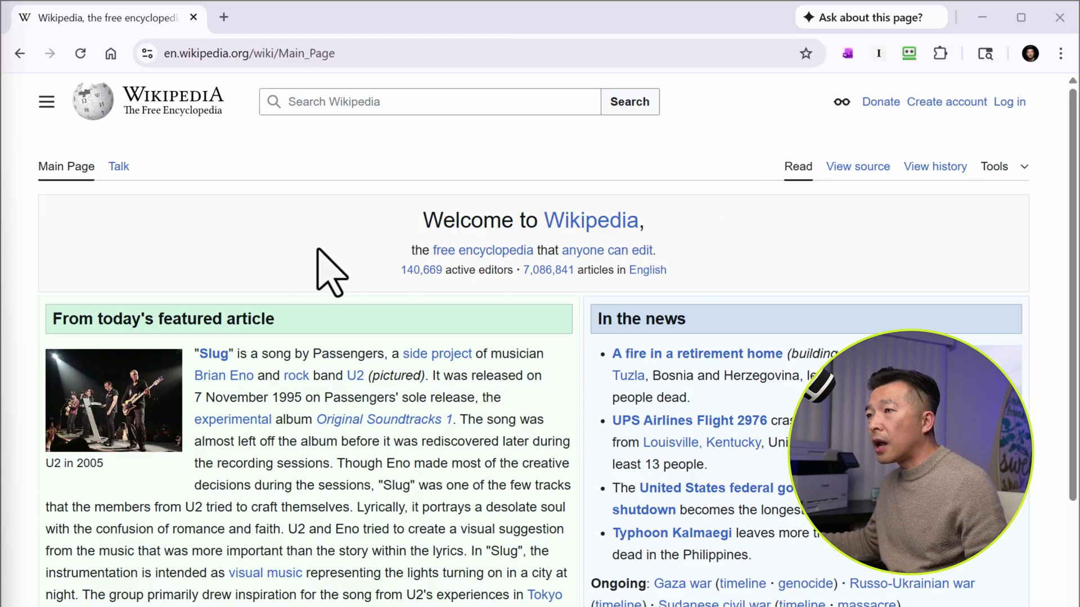
- Clip Wikipedia's Main Page in Full Page mode into OneNote and scroll through the new page
click(847, 54)
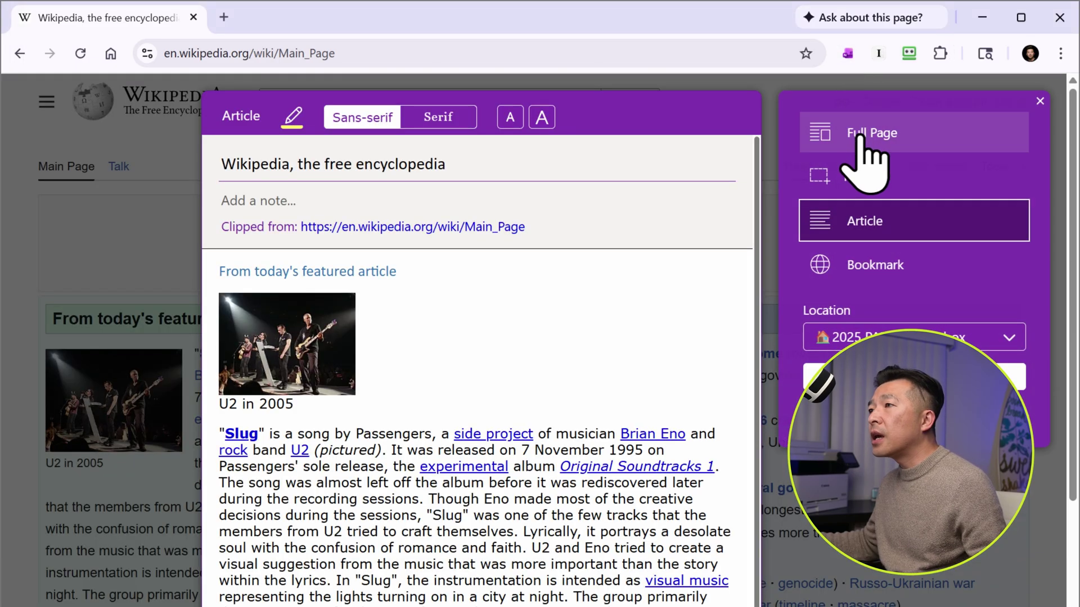
click(860, 145)
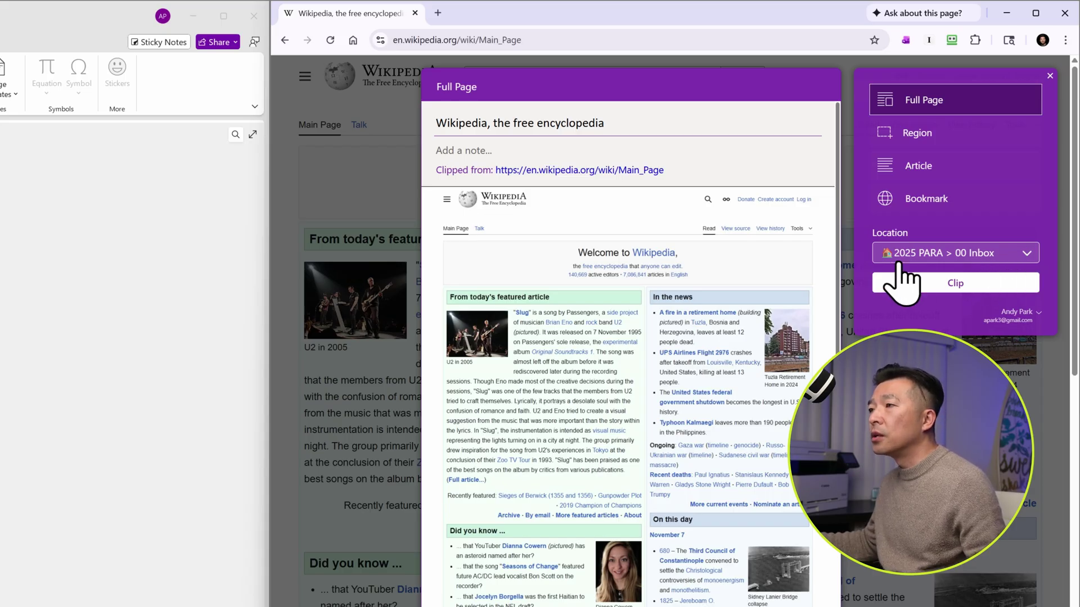
click(926, 283)
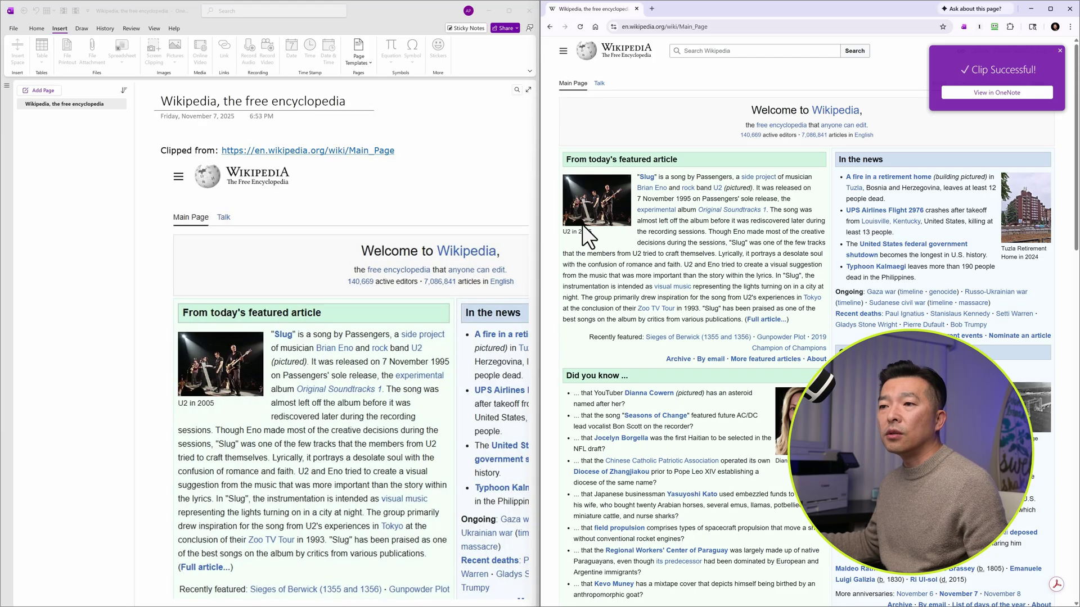
scroll(305, 258, down, 3)
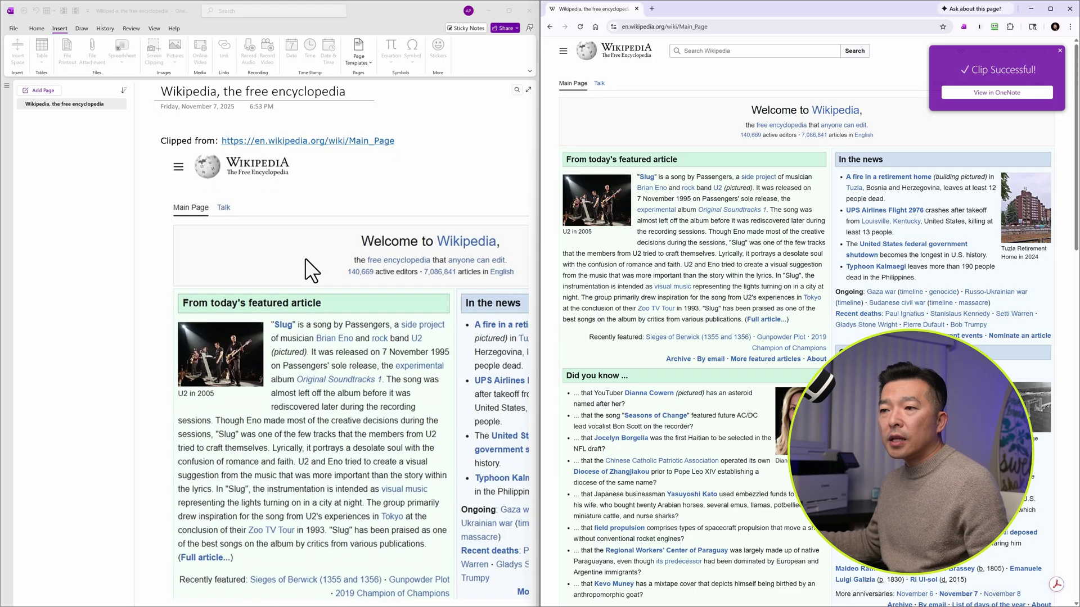
scroll(304, 258, down, 5)
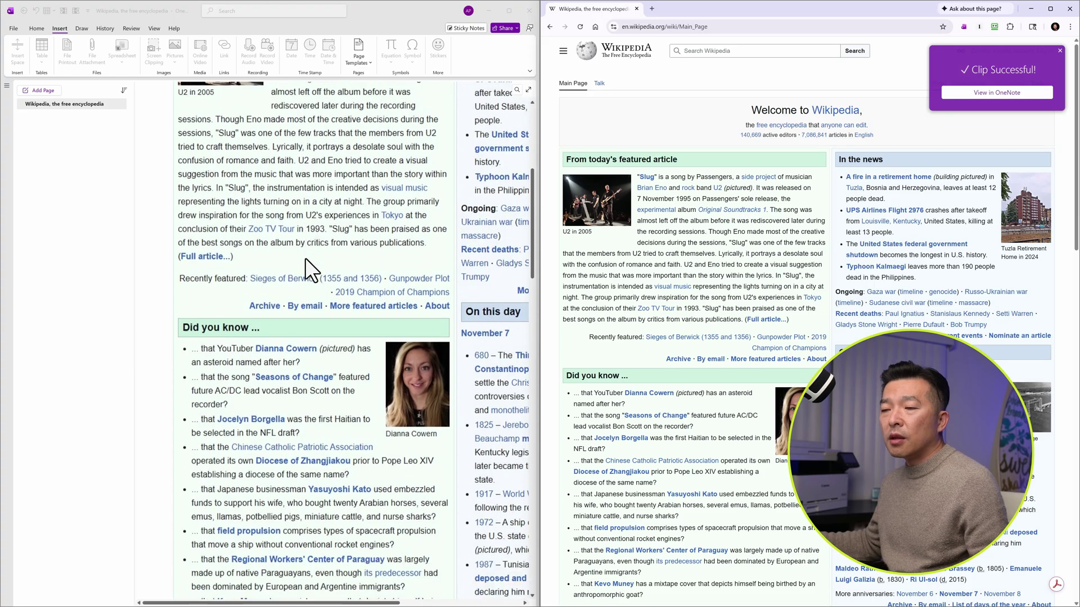
scroll(598, 302, down, 3)
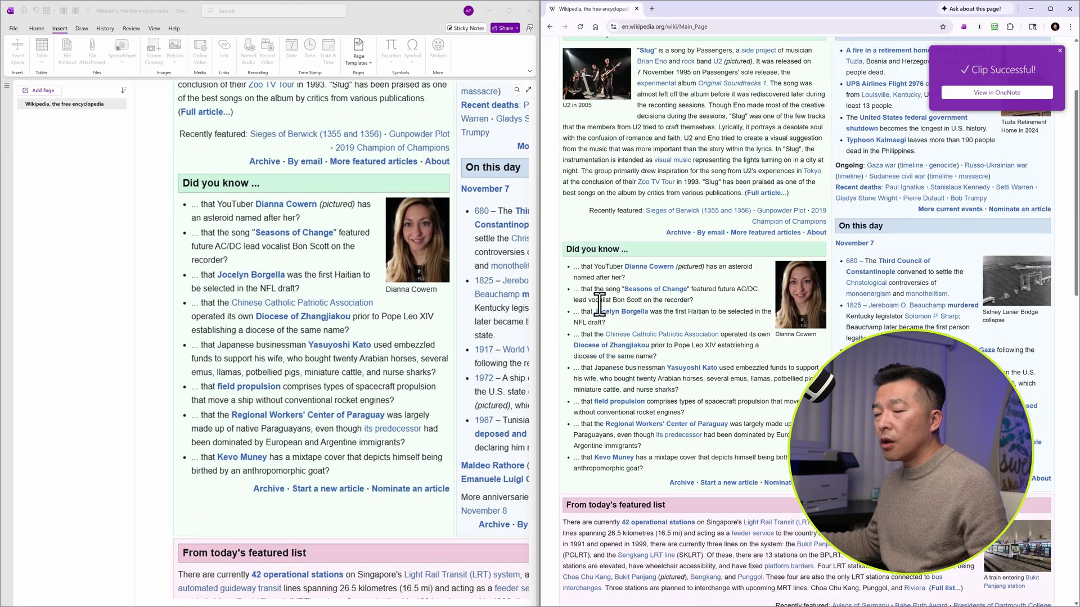
scroll(599, 302, up, 3)
scroll(295, 326, up, 8)
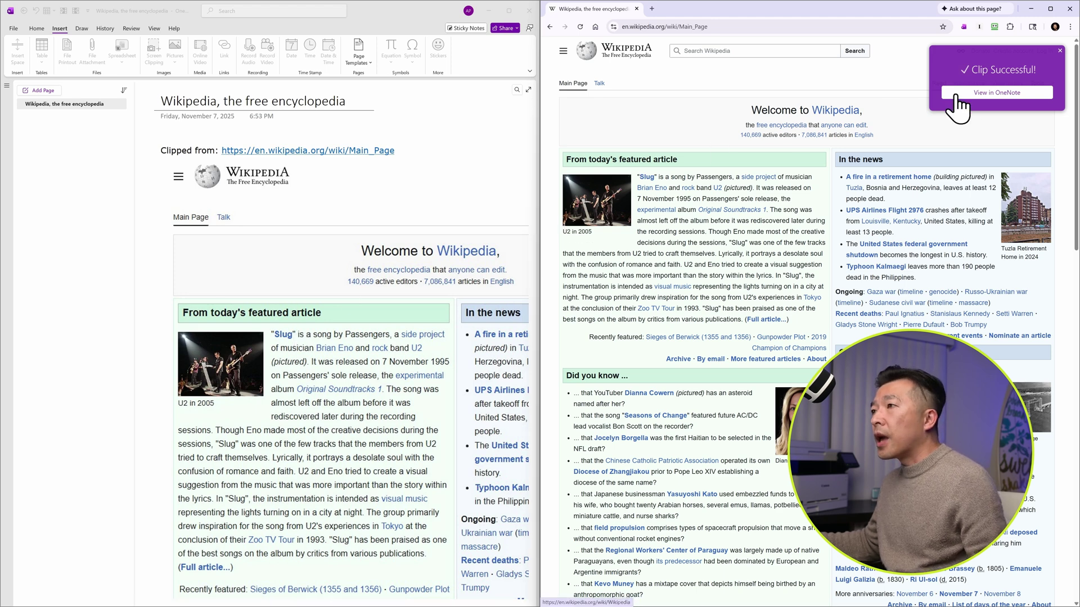
- Region-clip Wikipedia's 'From today's featured article' block and open the resulting page
click(1060, 50)
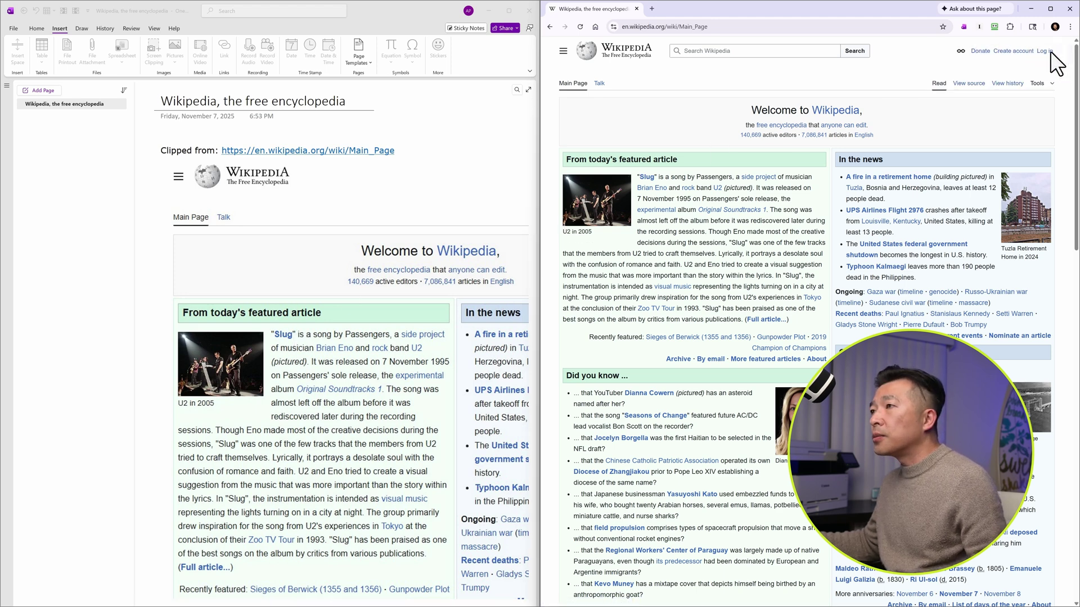
click(963, 26)
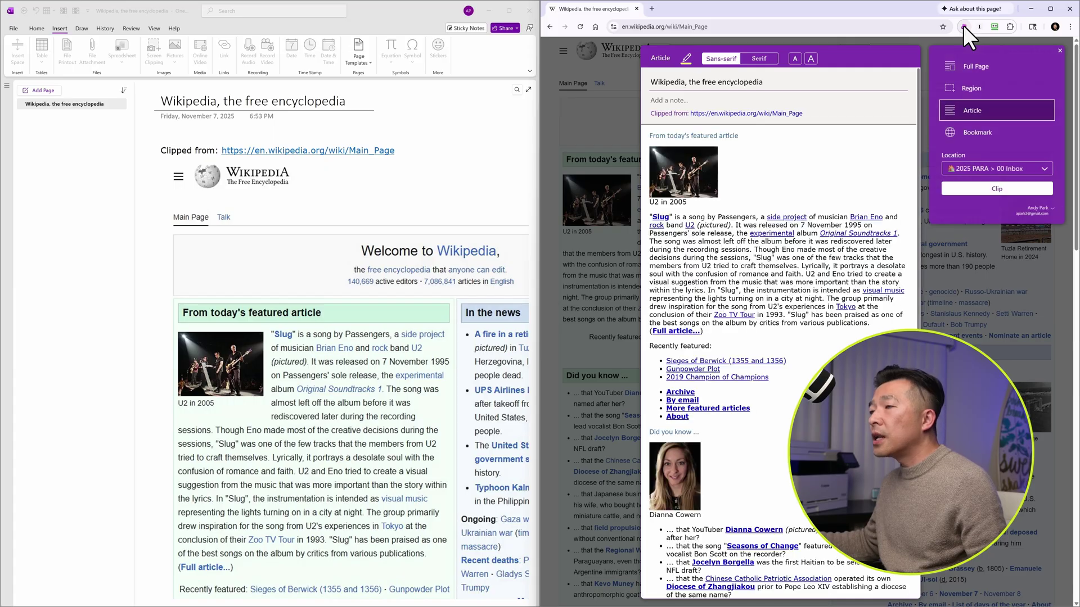
click(969, 89)
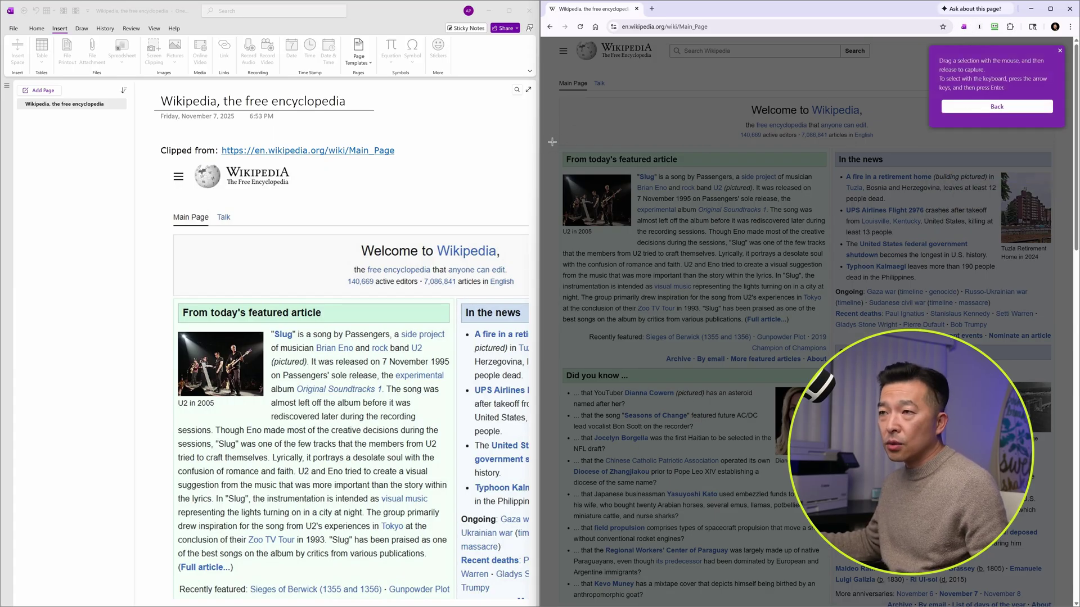
drag(551, 142, 831, 365)
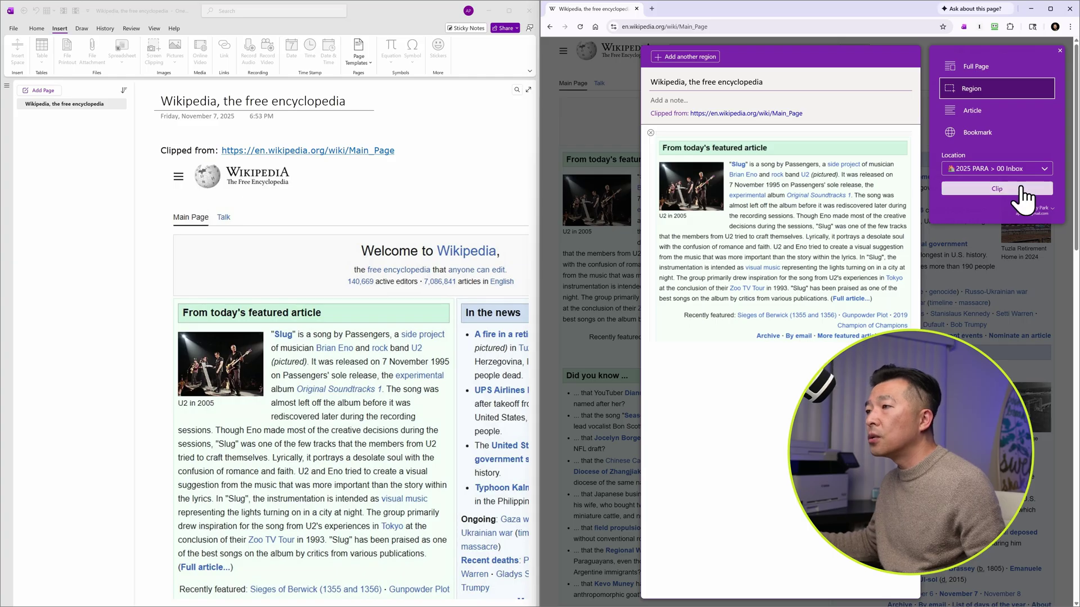
click(977, 189)
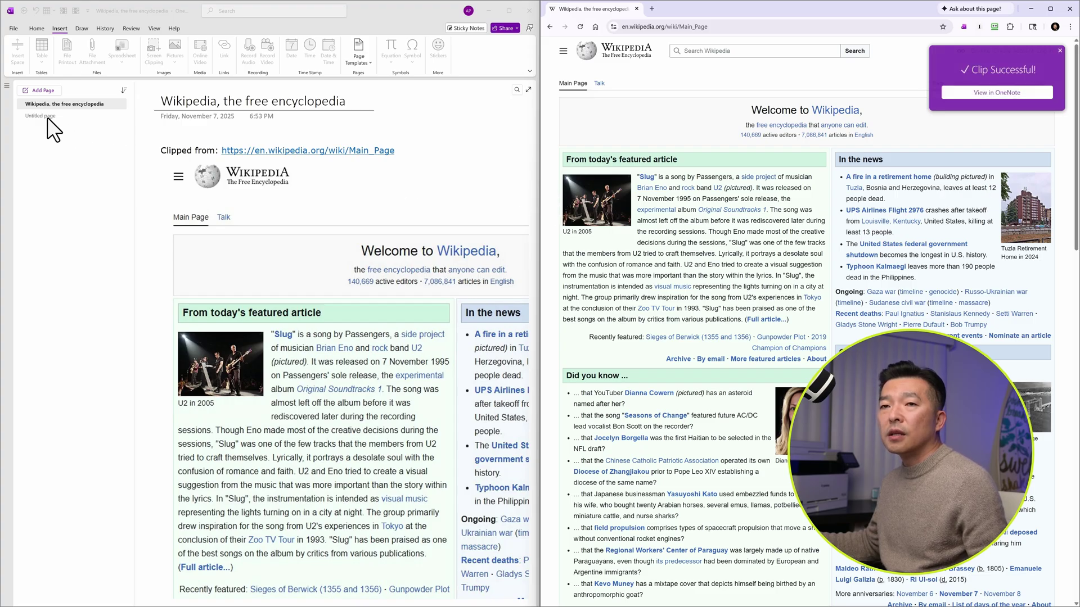
click(33, 115)
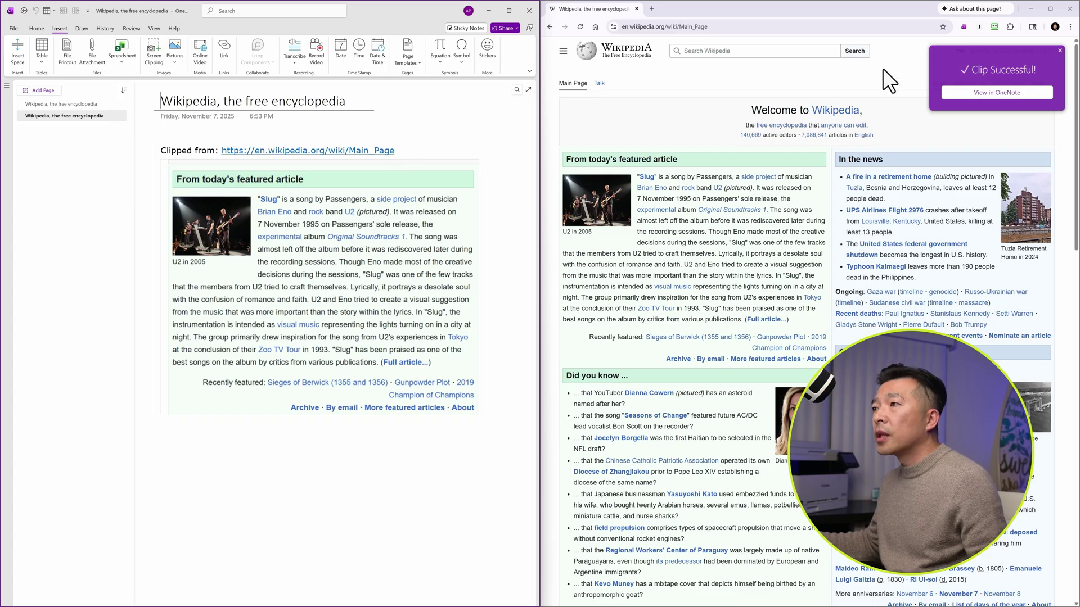
- Clip Wikipedia's Main Page in Article mode and scroll the reflowed text page
click(964, 26)
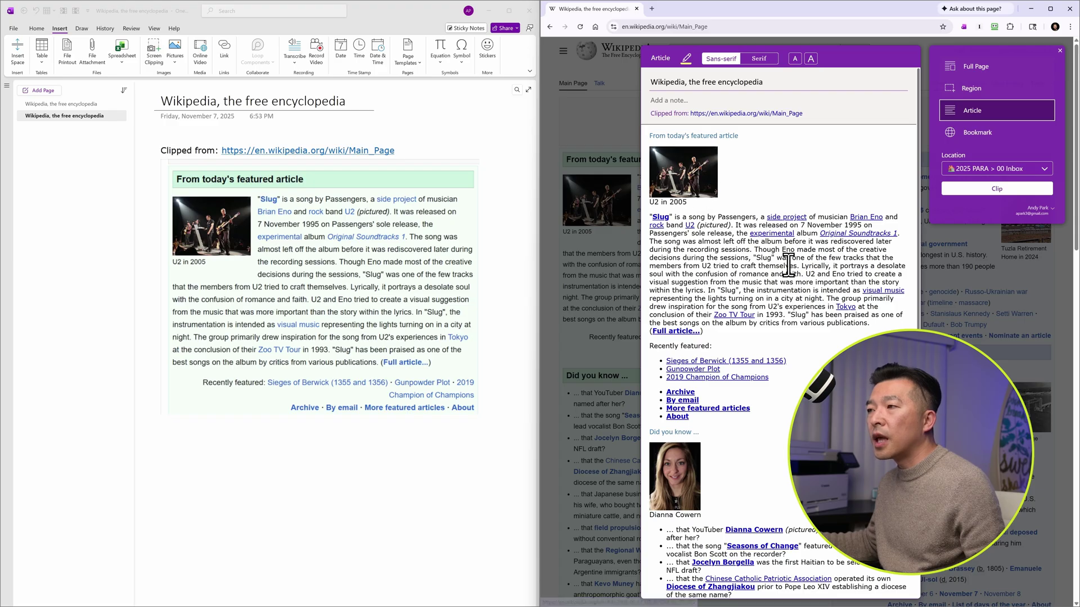
click(981, 191)
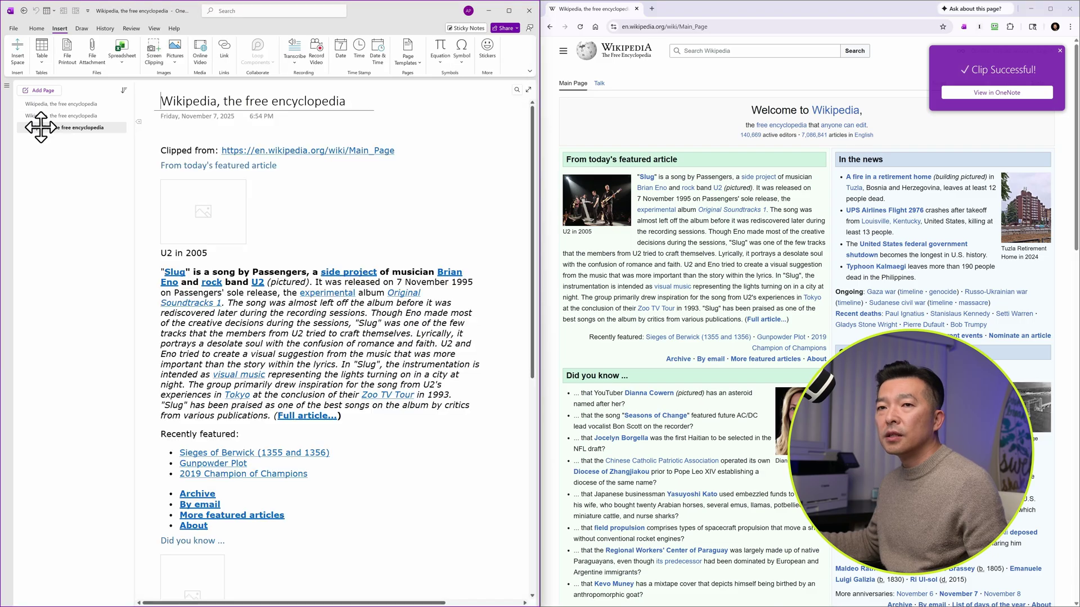
scroll(325, 248, down, 6)
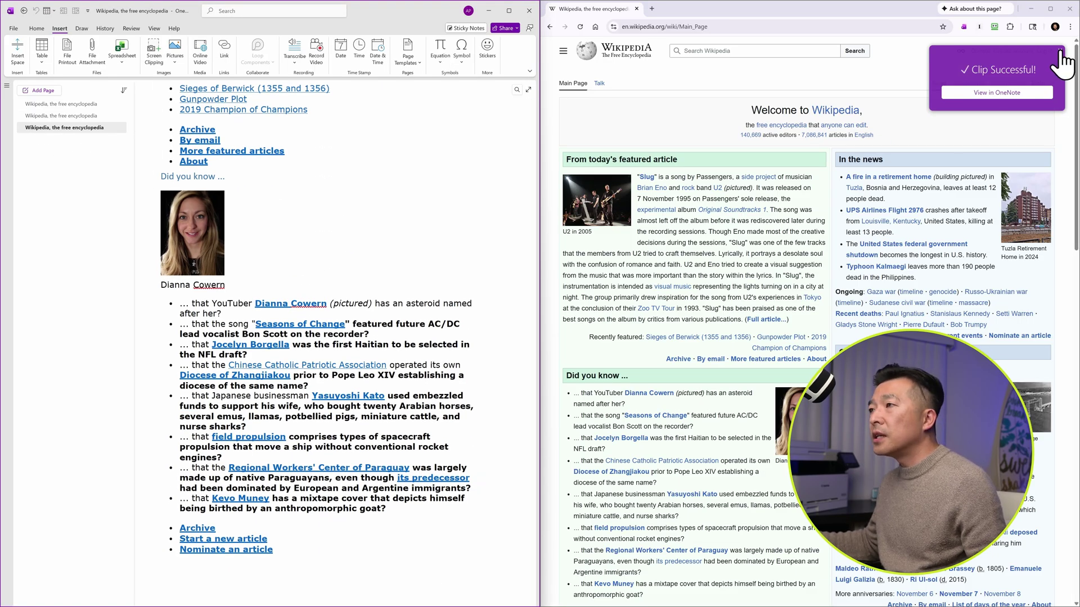
- Clip Wikipedia's Main Page as a Bookmark and open the new page below its card
click(1059, 51)
click(964, 27)
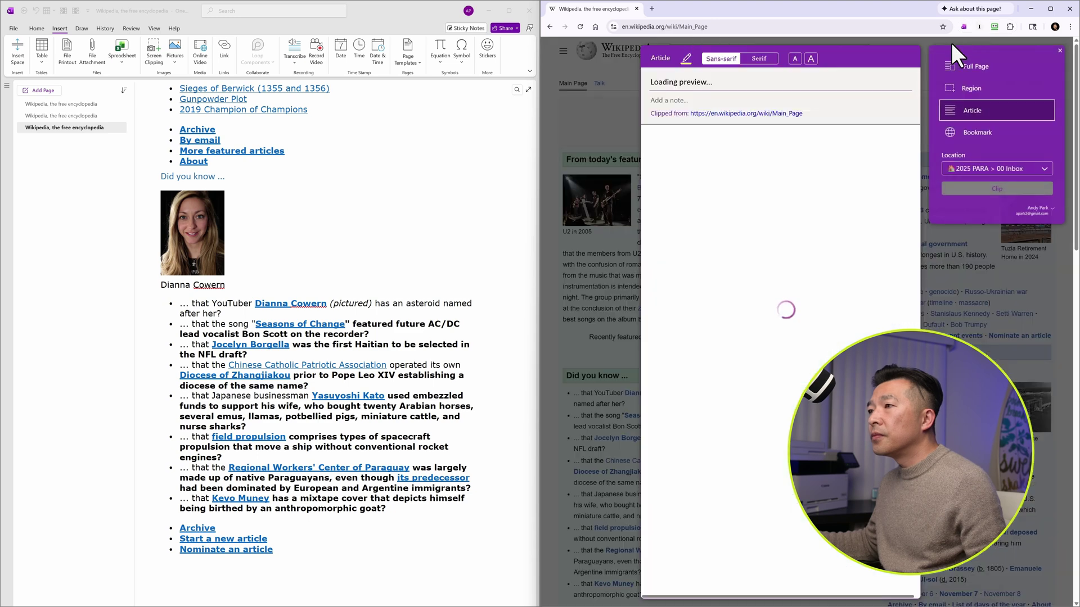
click(976, 145)
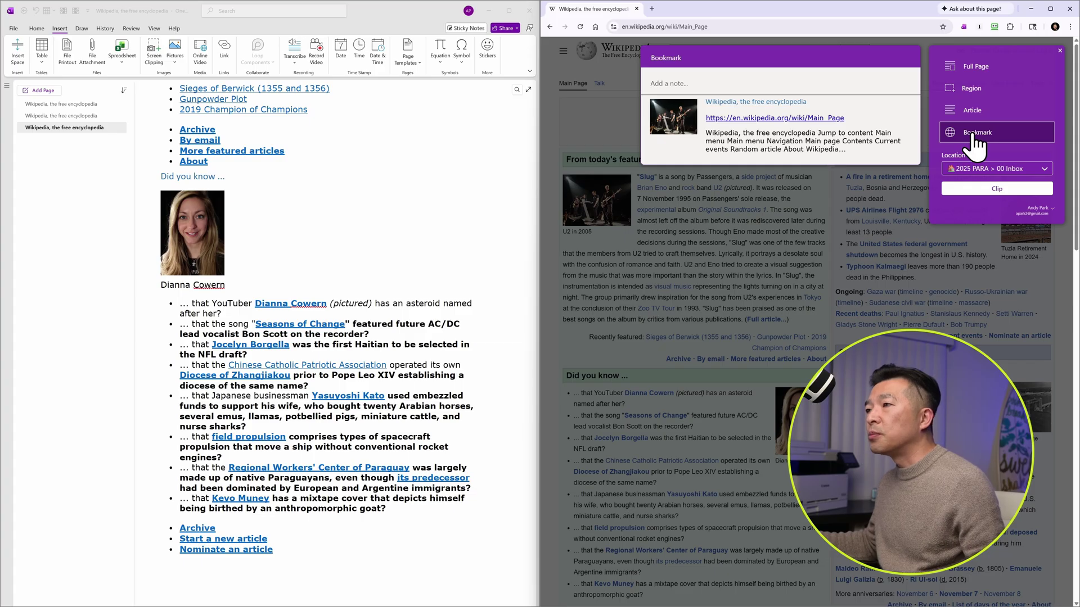
click(674, 83)
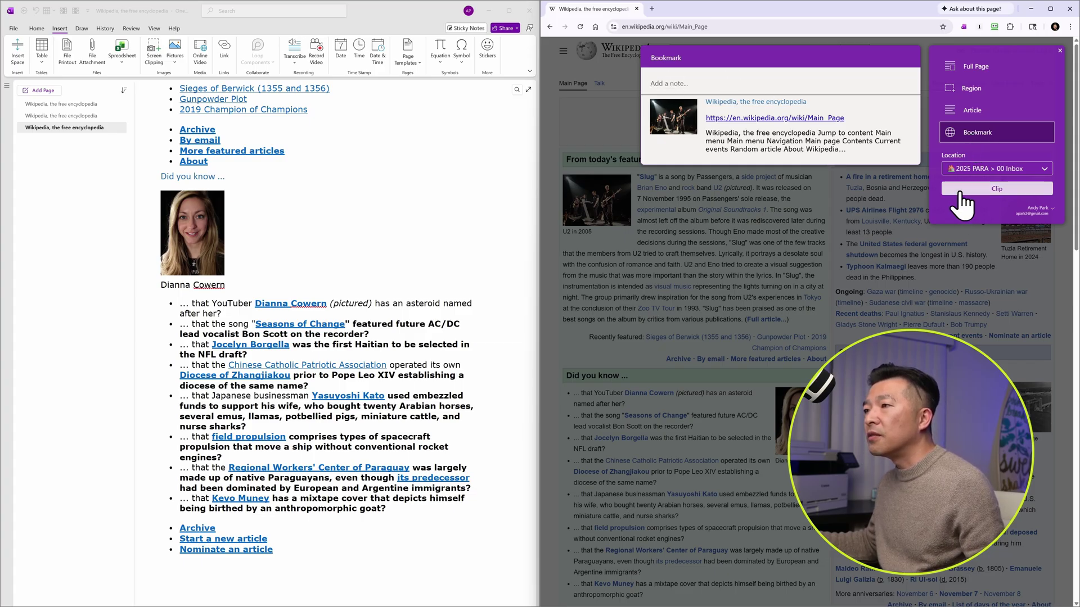
click(962, 191)
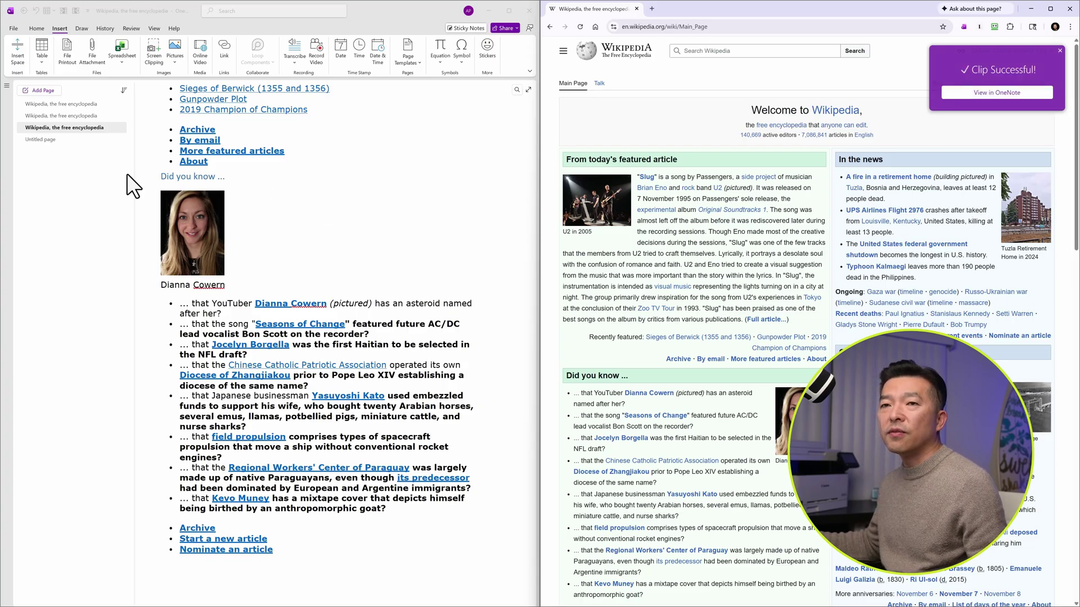
click(29, 139)
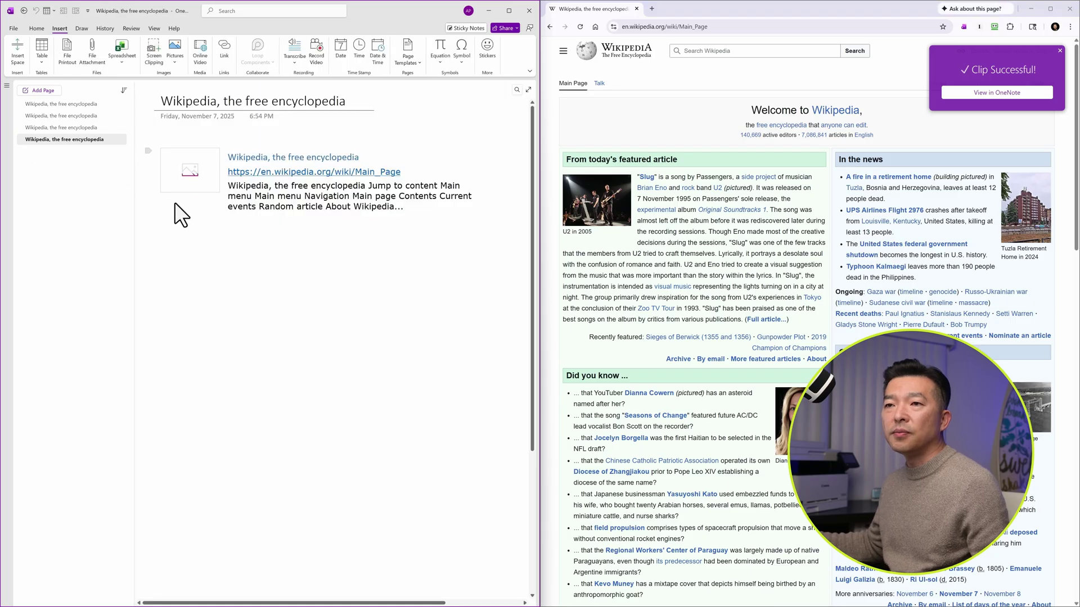
click(284, 240)
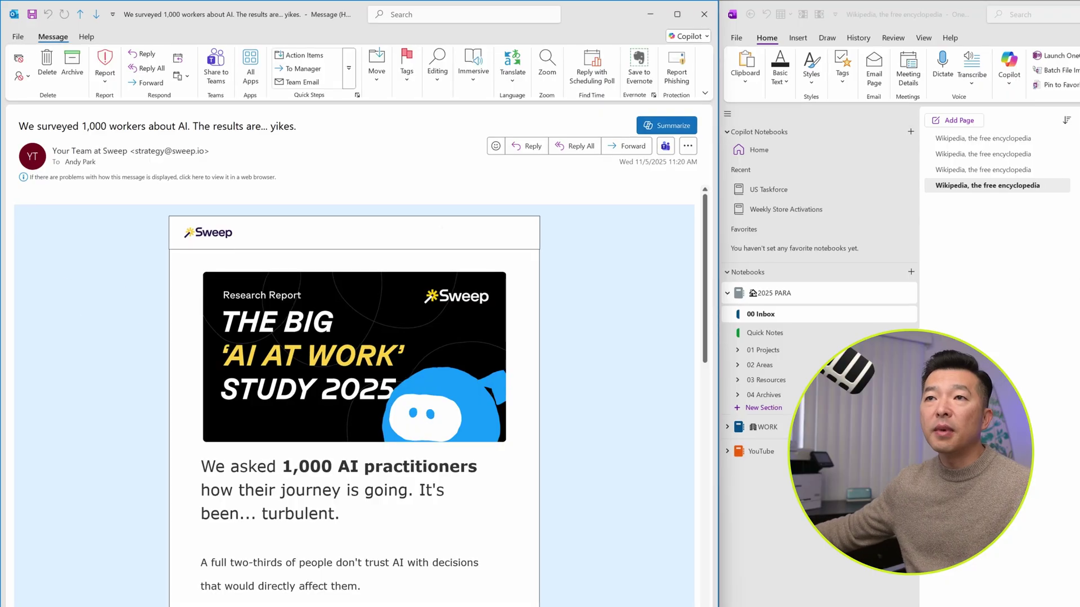
- Send the AI-at-work survey email from Outlook to OneNote's 00 Inbox section
click(380, 83)
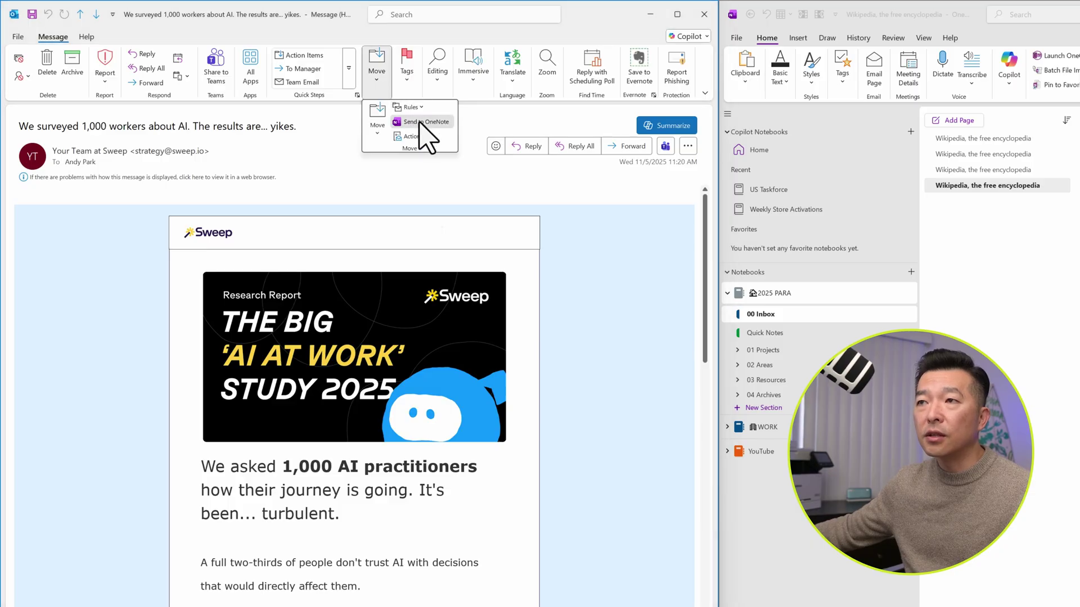
click(421, 122)
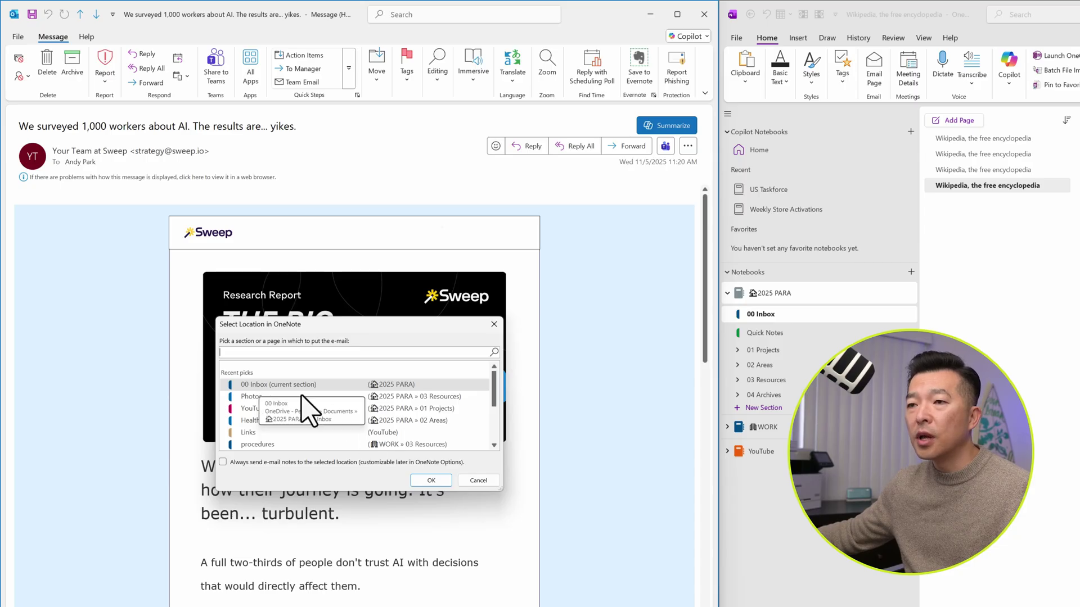
click(271, 385)
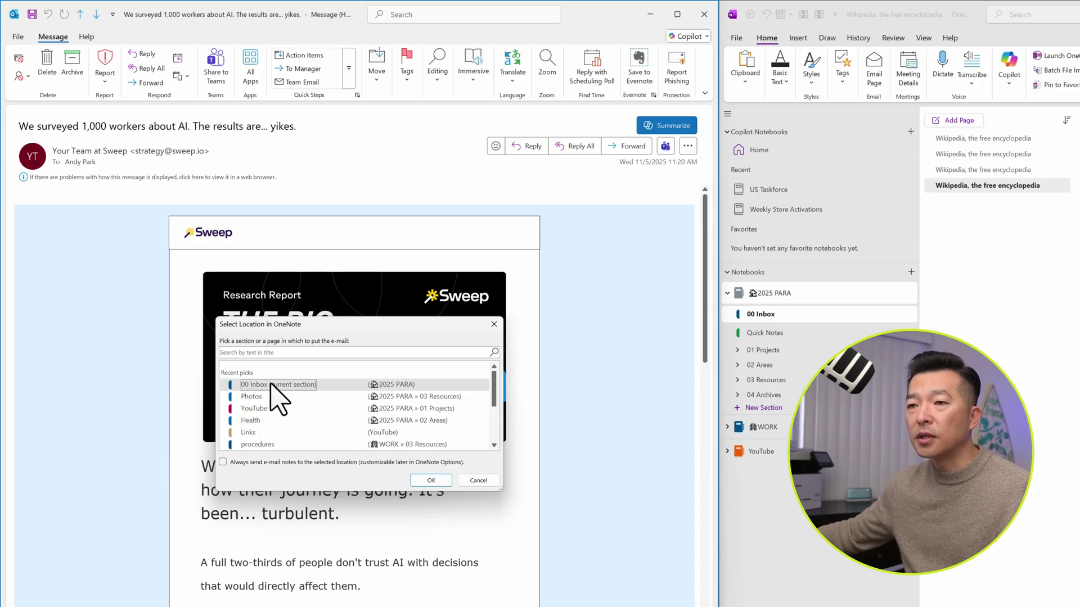
click(427, 481)
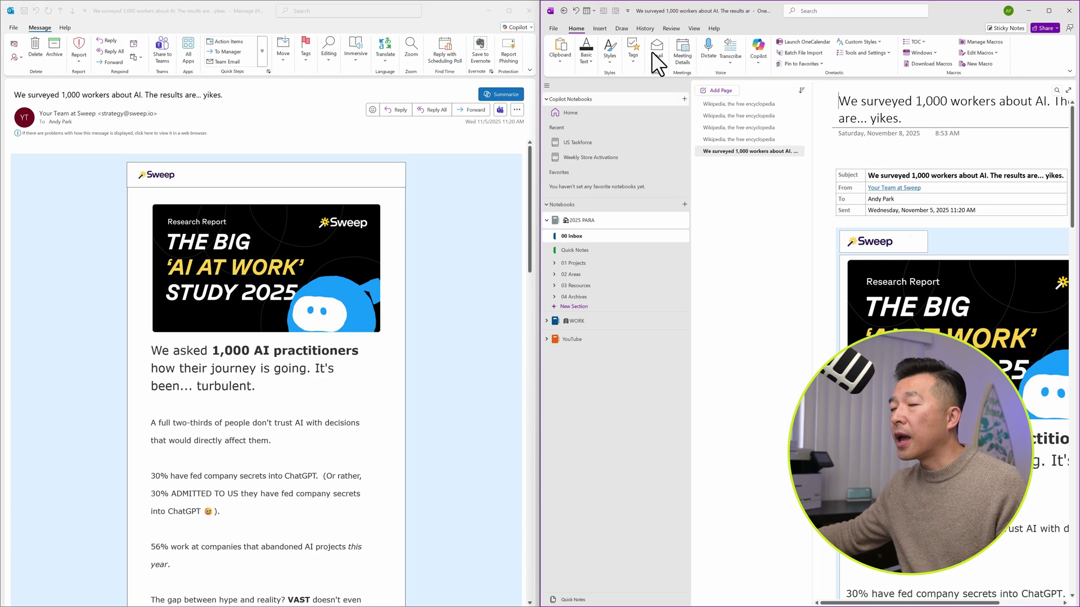
- Maximize OneNote and scroll the emailed page down to the survey findings
click(1049, 10)
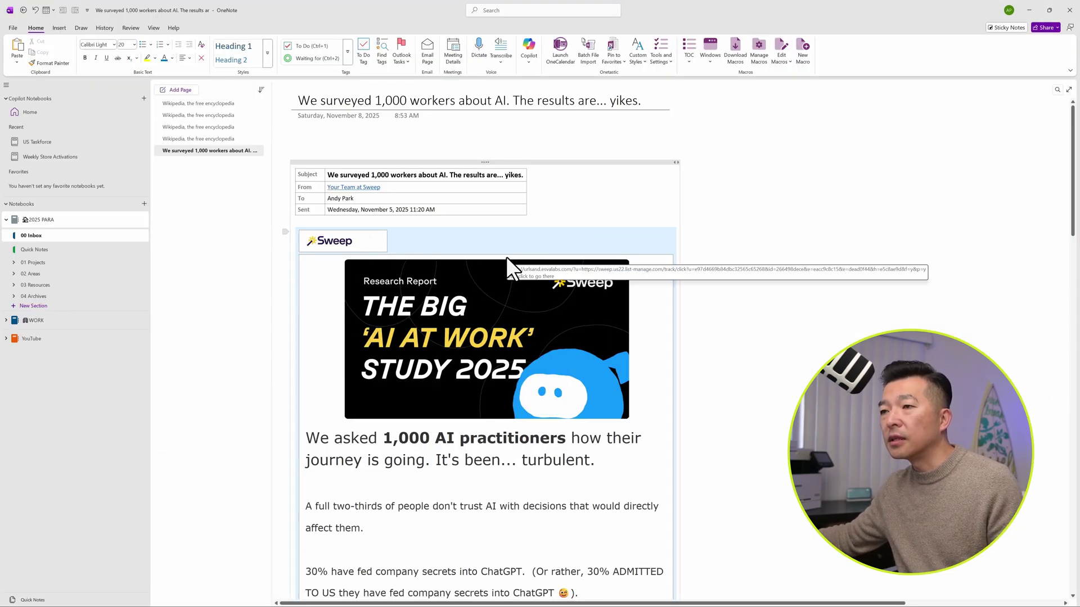
scroll(506, 257, down, 5)
scroll(506, 256, down, 3)
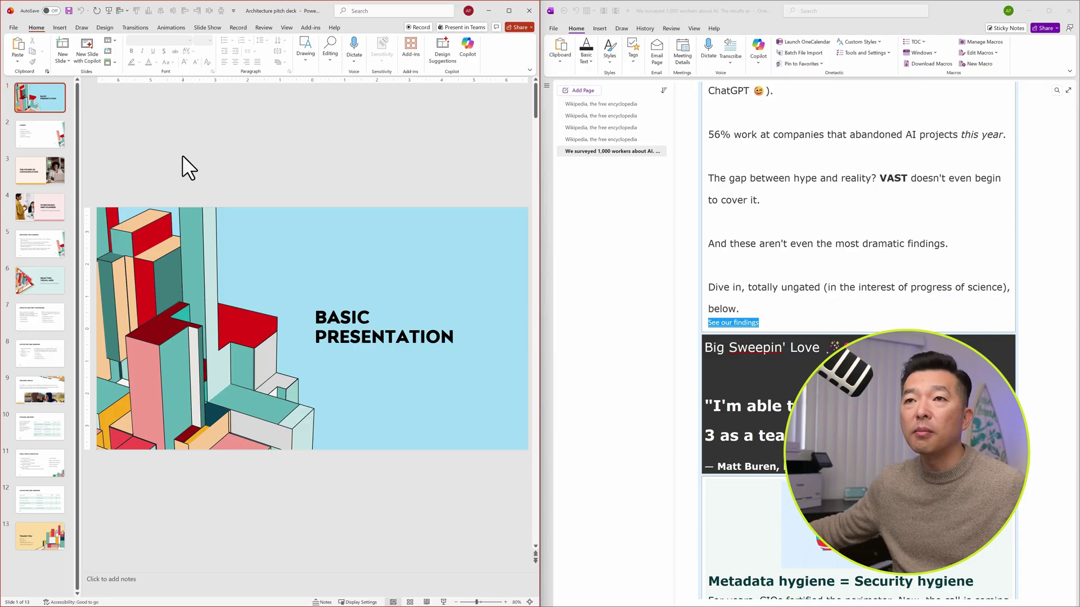
- Print the Architecture pitch deck to OneNote (Desktop), filing the printout in 00 Inbox
click(12, 27)
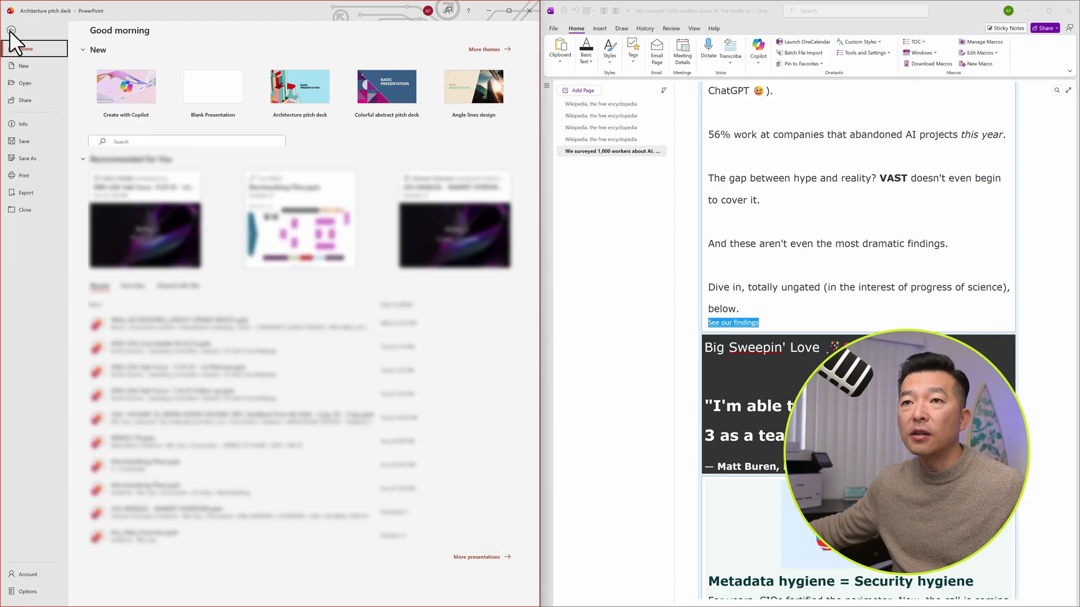
click(26, 177)
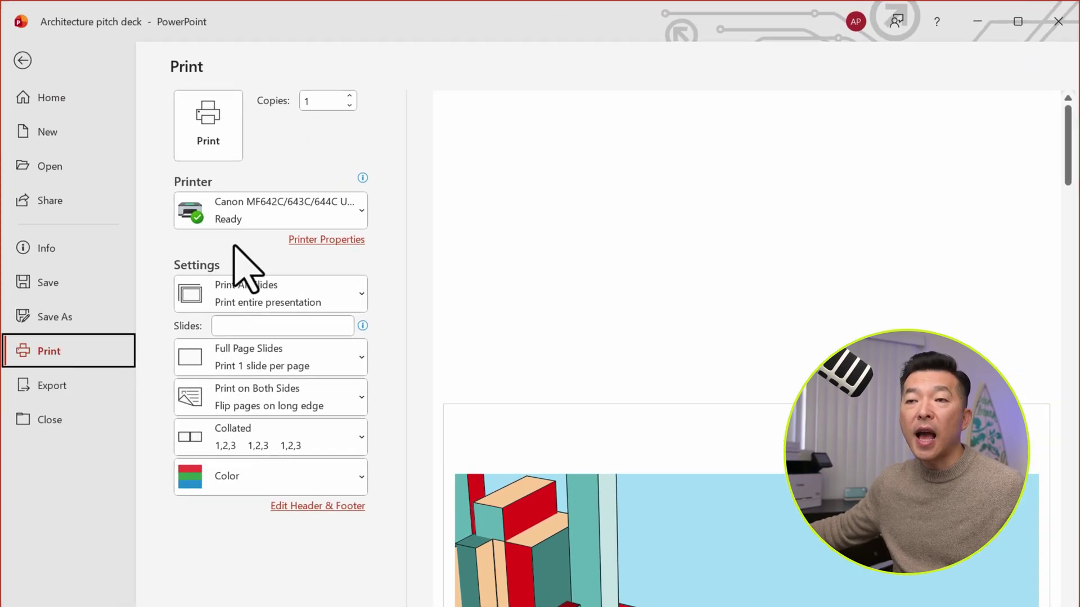
click(241, 217)
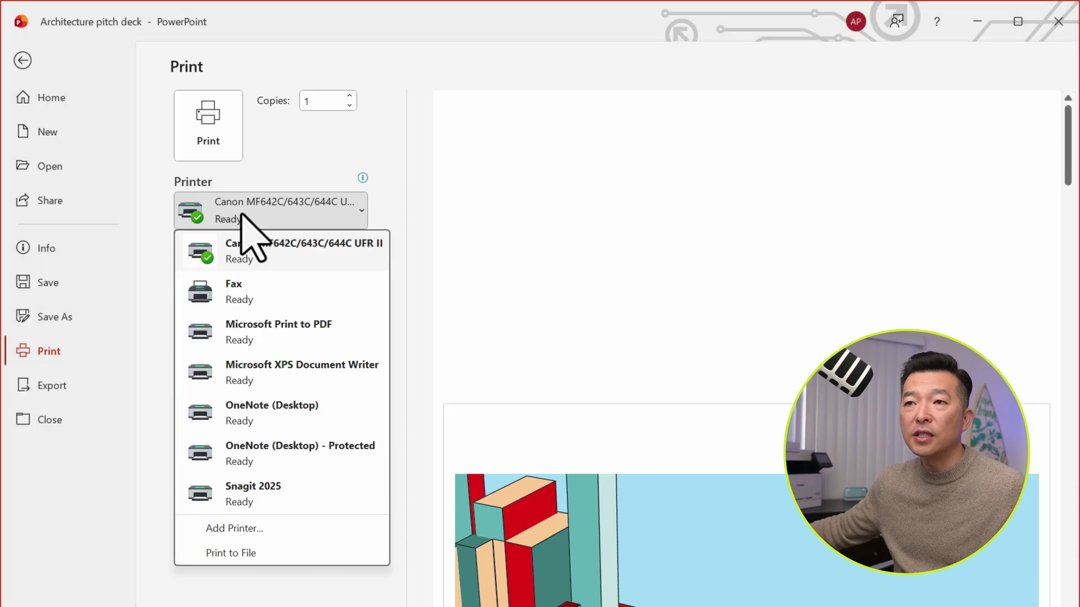
click(251, 413)
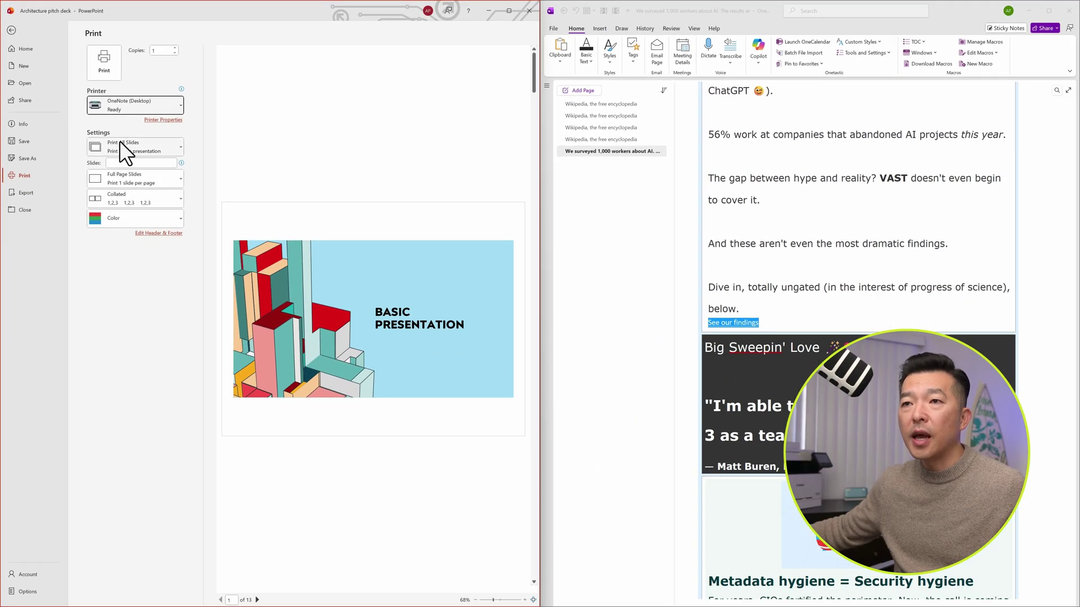
click(100, 68)
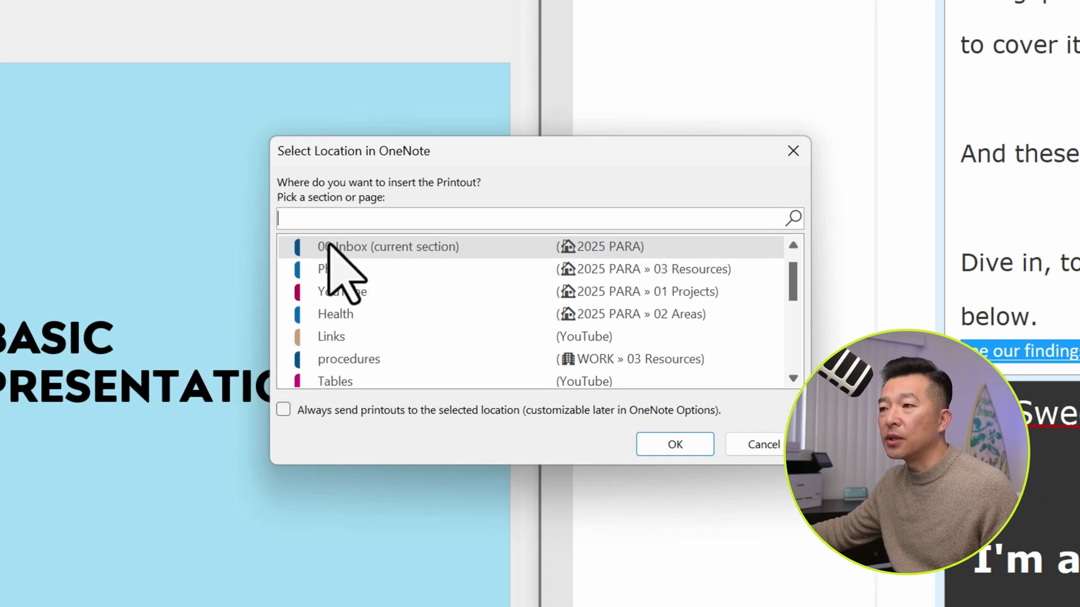
click(678, 447)
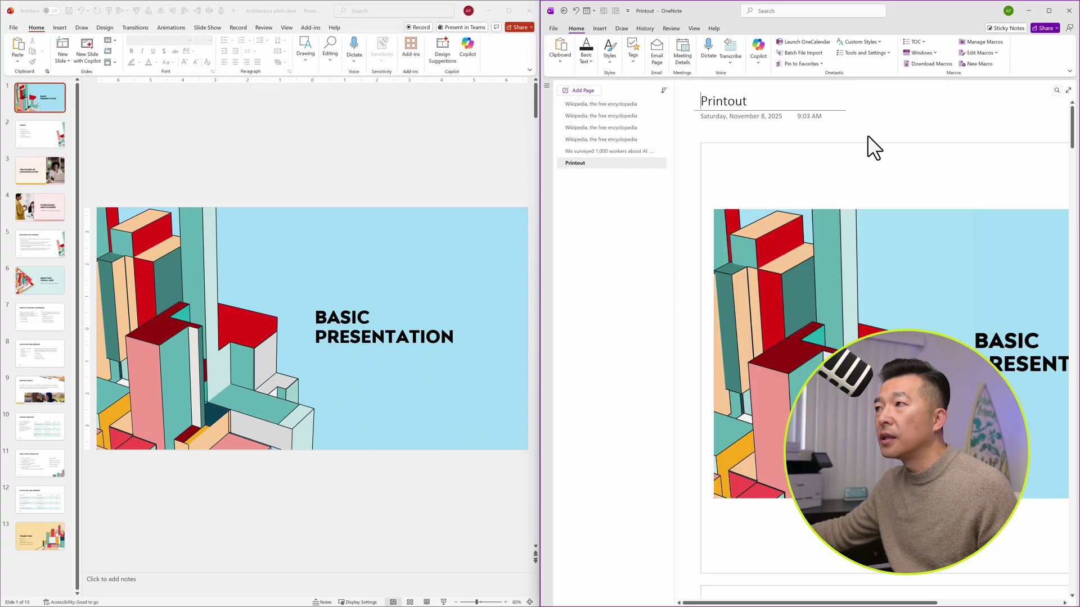
- Maximize OneNote and scroll through the printed slides, from Agenda to Engaging the Audience
click(1048, 11)
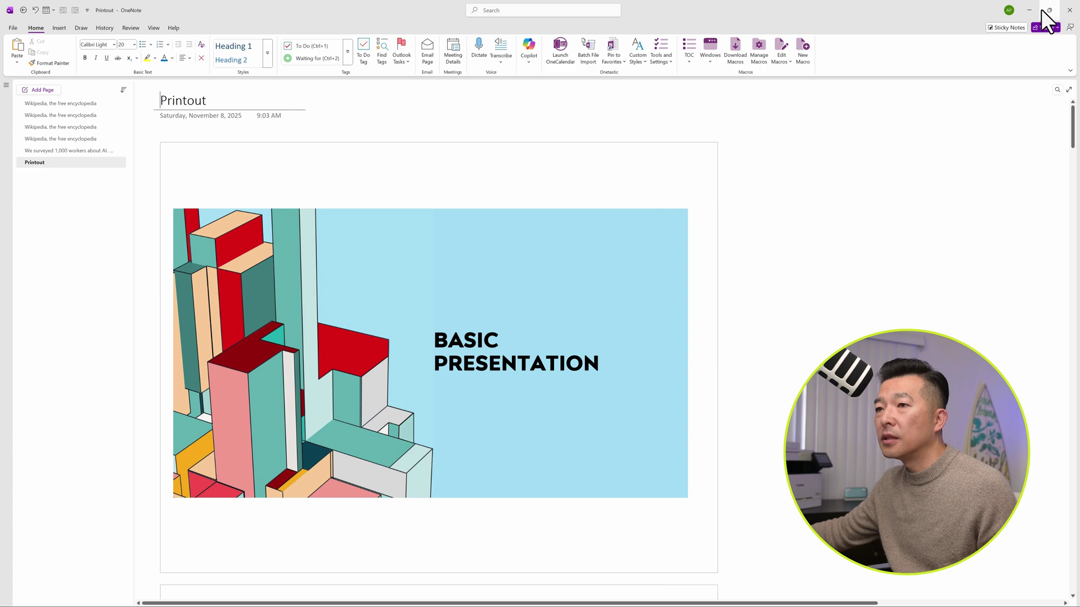
scroll(347, 347, down, 10)
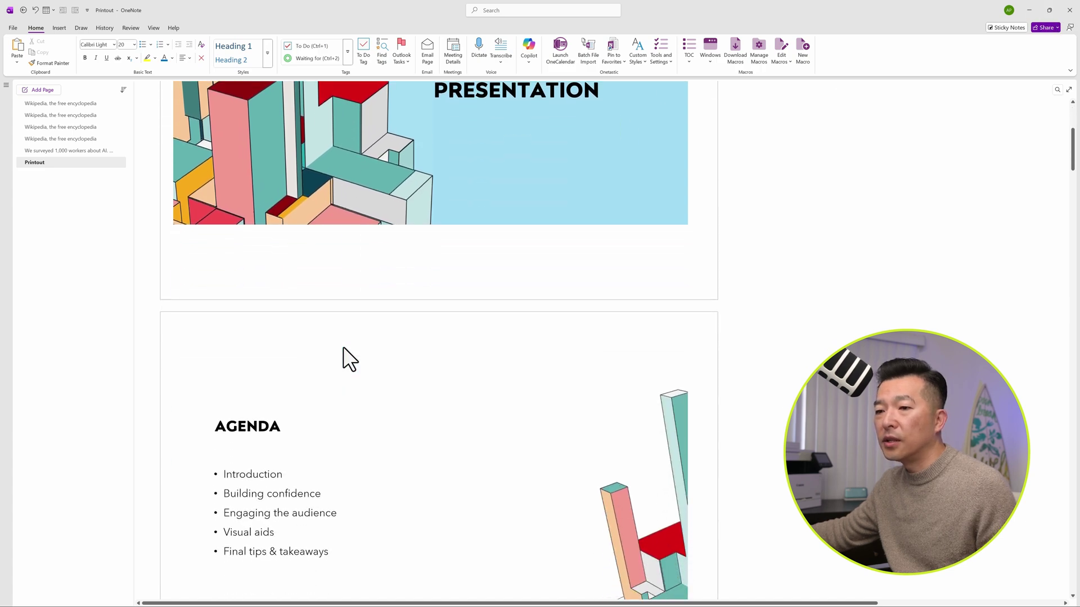
scroll(344, 346, down, 5)
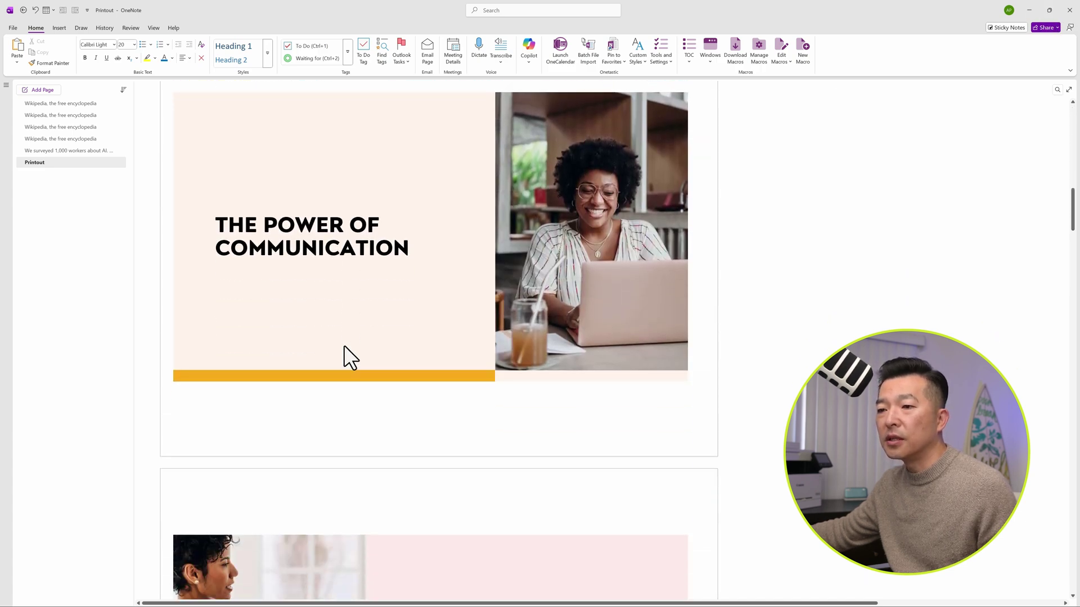
scroll(344, 347, down, 3)
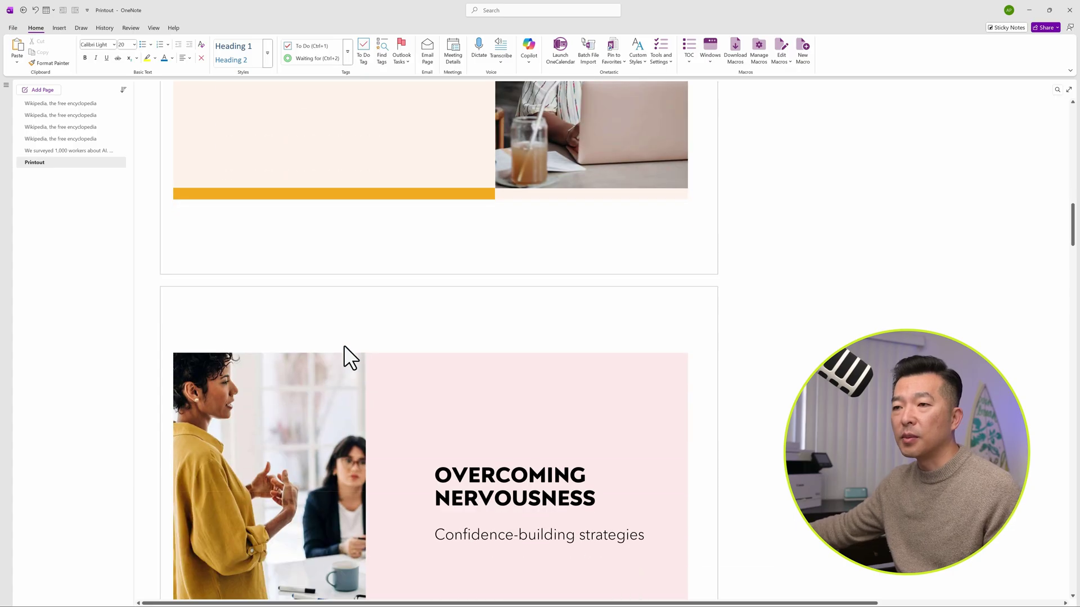
scroll(344, 347, down, 3)
scroll(344, 347, down, 3)
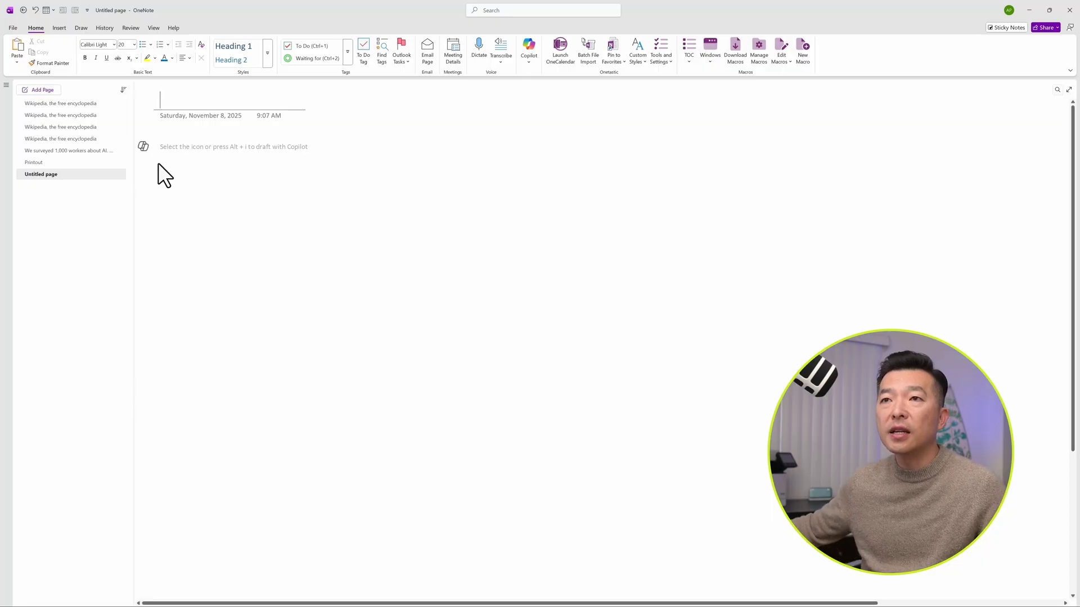
- Insert Walgreens FSA.pdf as a file printout, then open the attached PDF and close it
click(58, 28)
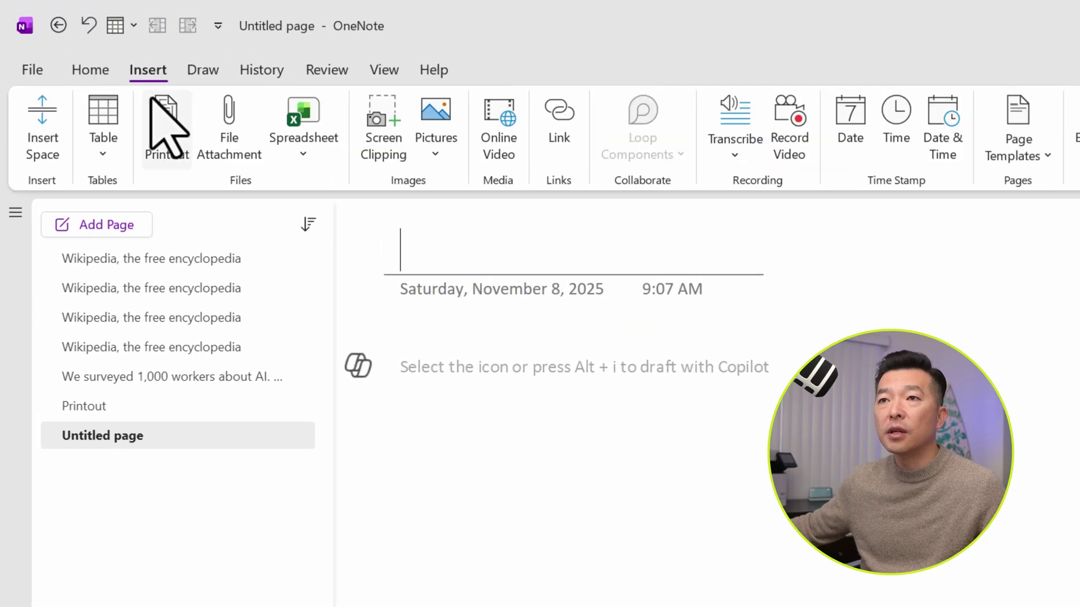
click(168, 147)
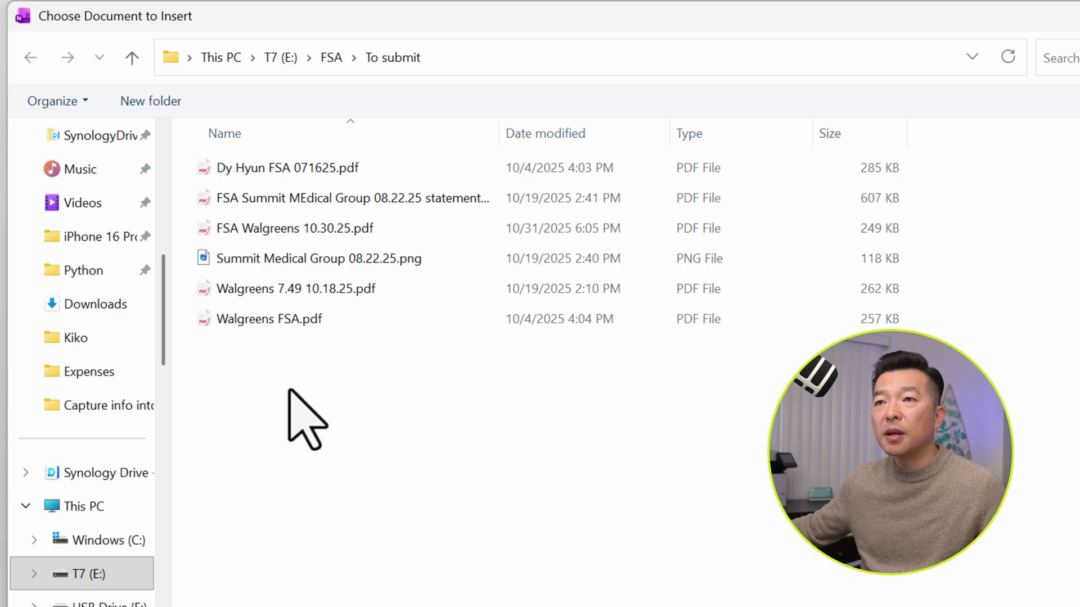
click(251, 318)
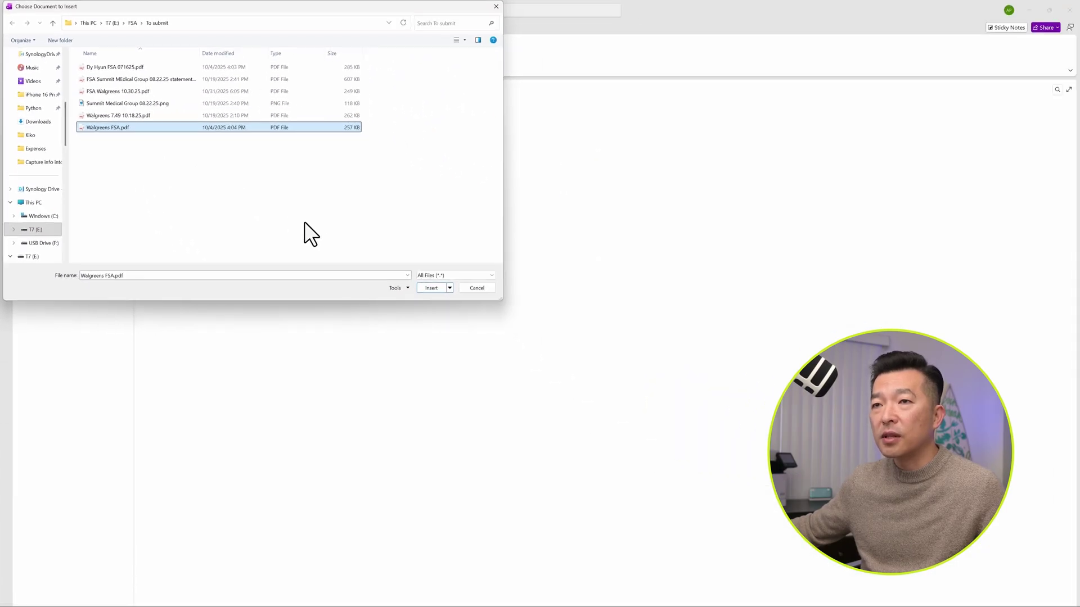
click(427, 288)
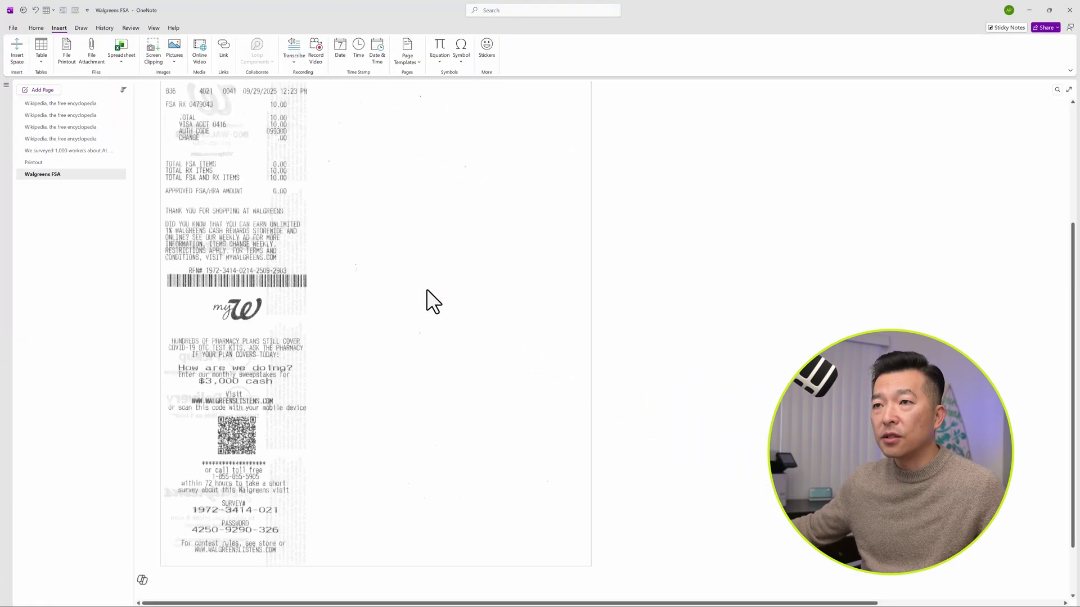
scroll(371, 343, up, 3)
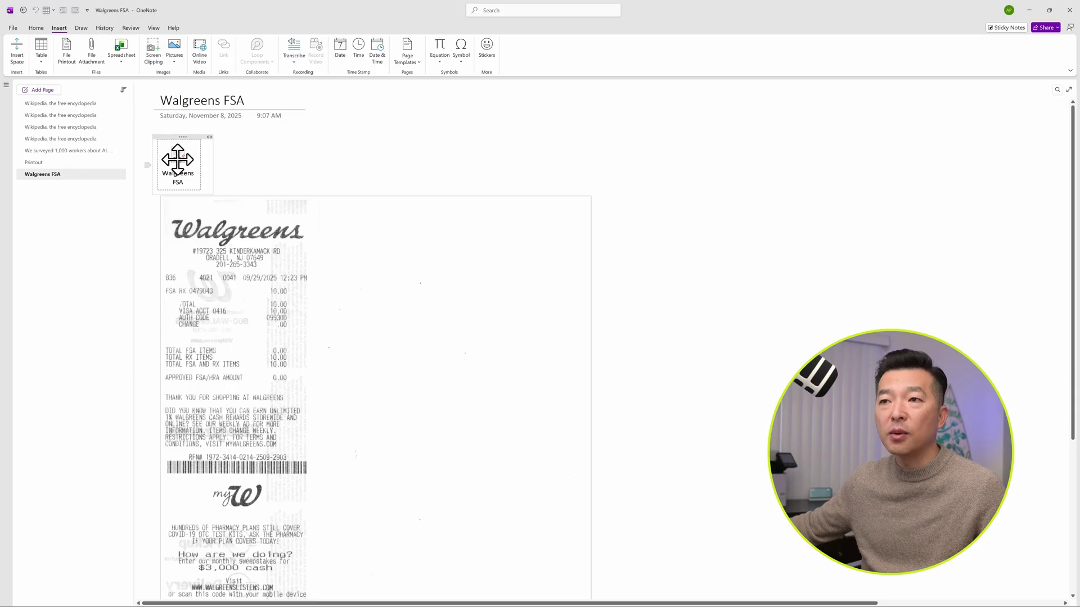
double_click(177, 160)
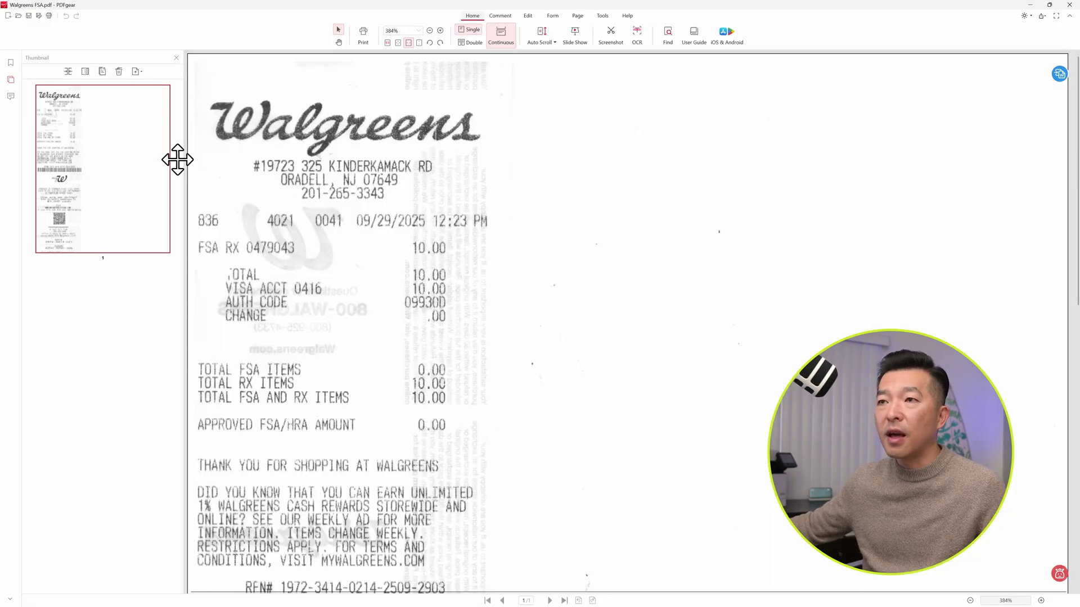
click(1070, 6)
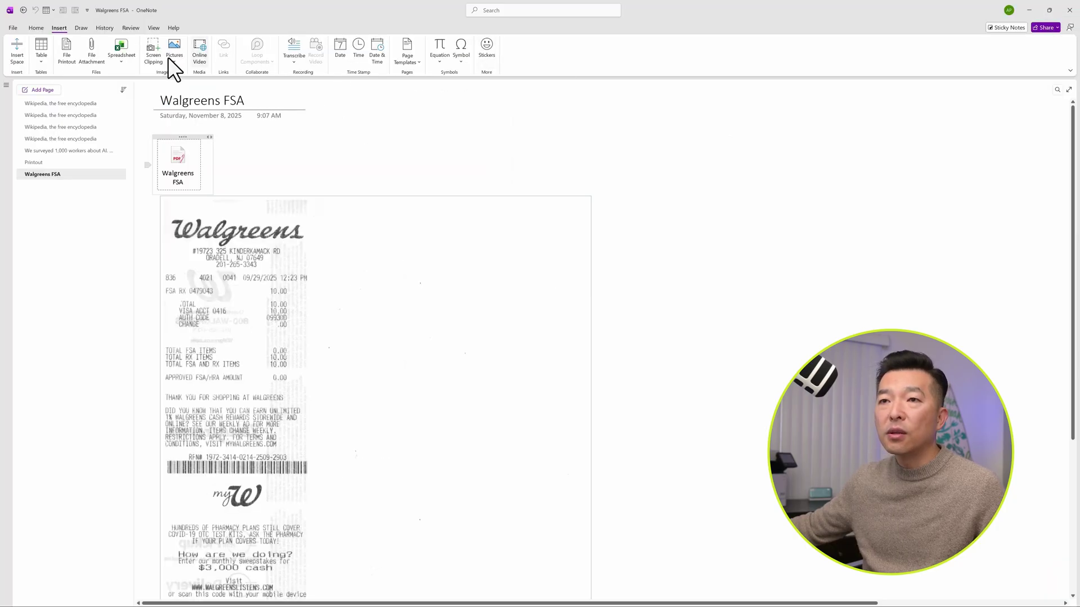
- On a new page, drag Walgreens FSA 062725.pdf from File Explorer and insert it as a printout
click(34, 90)
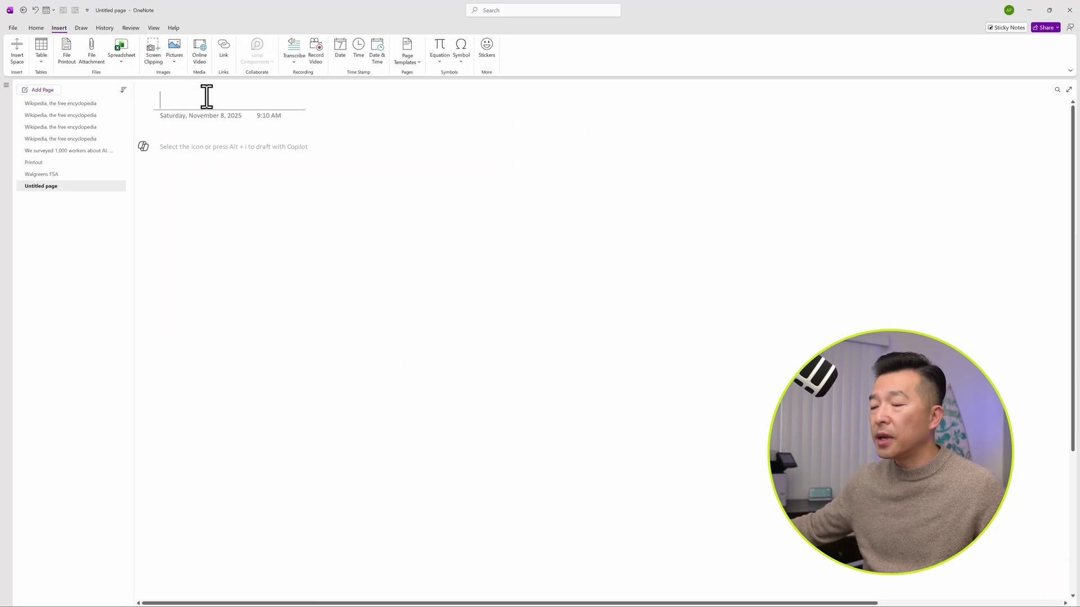
key(alt+Tab)
drag(651, 229, 501, 277)
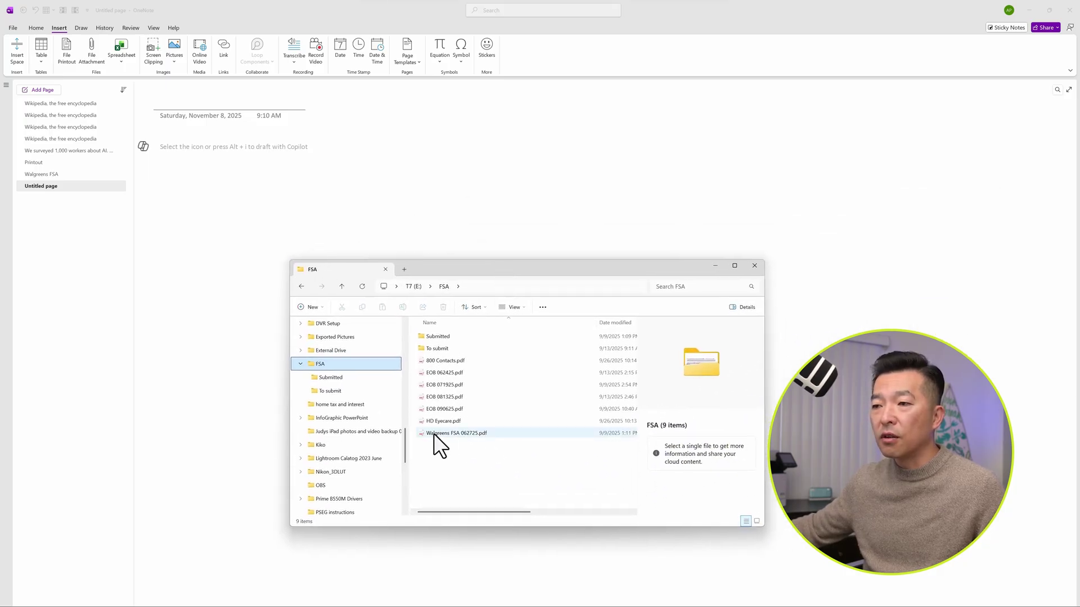
drag(434, 434, 245, 288)
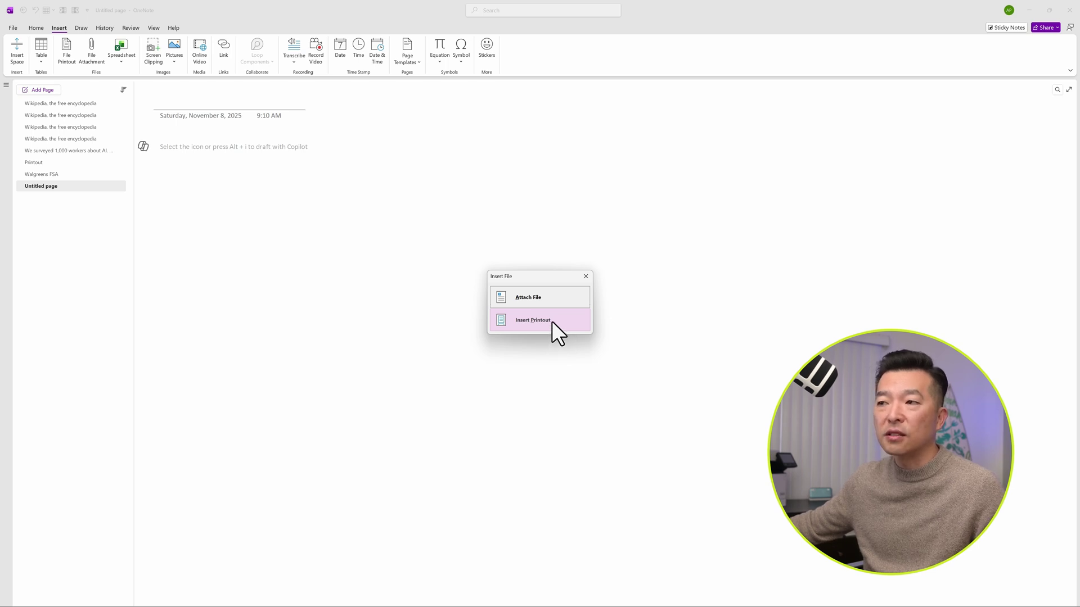
click(552, 322)
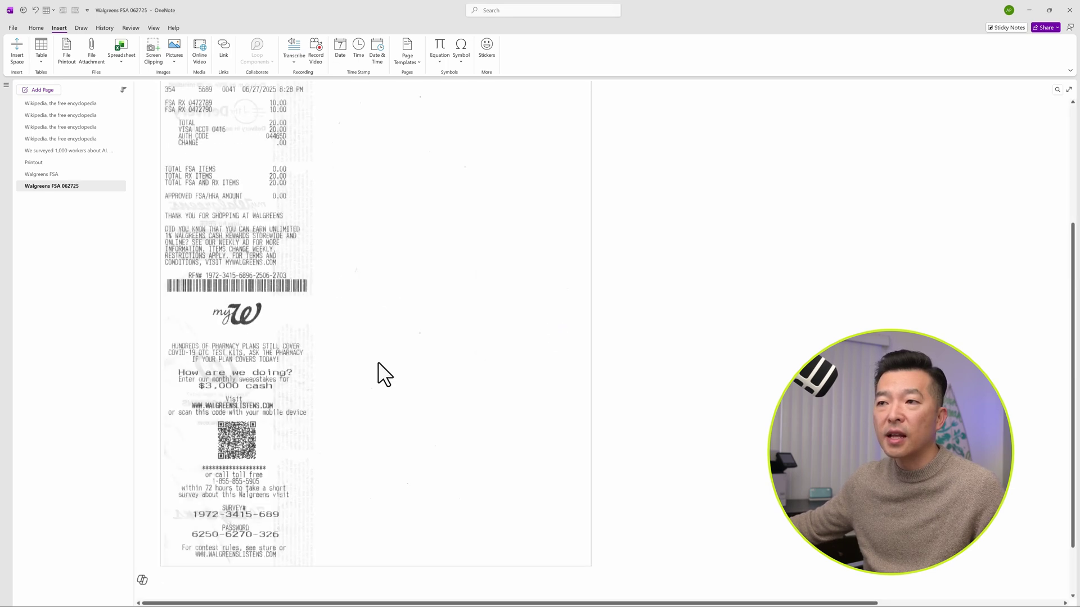
scroll(378, 363, up, 3)
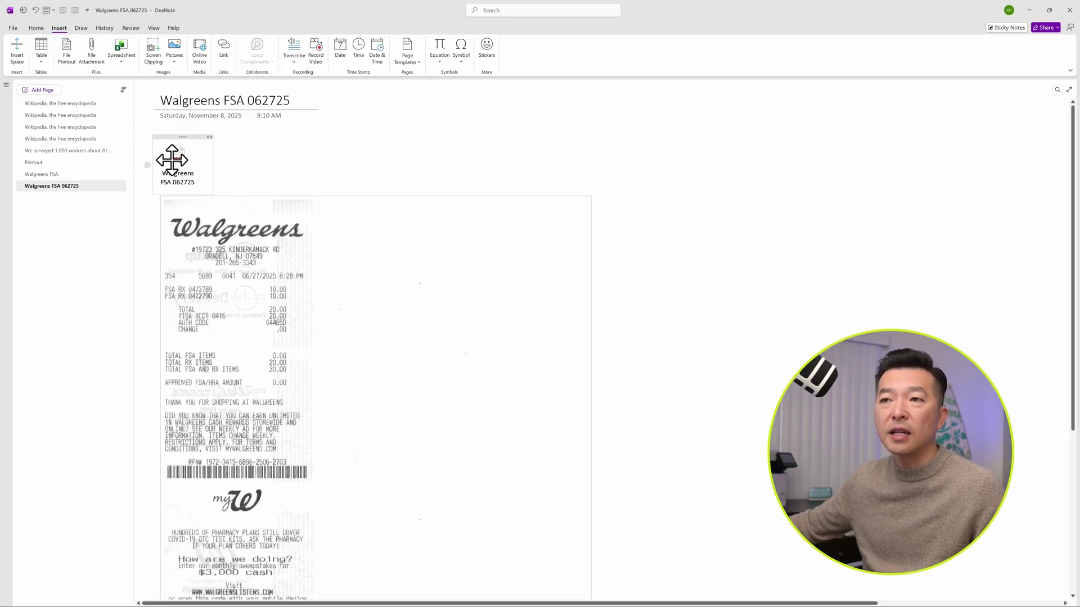
mouse_move(171, 161)
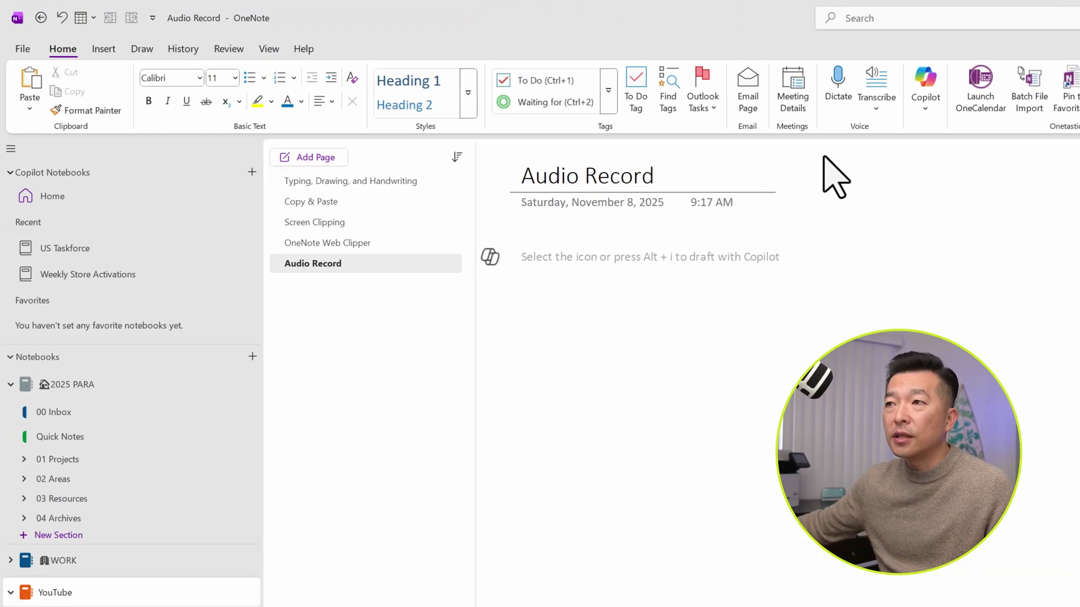
- Dictate a brain-dump paragraph ending 'I will use AI later to help organize my thoughts.'
click(838, 90)
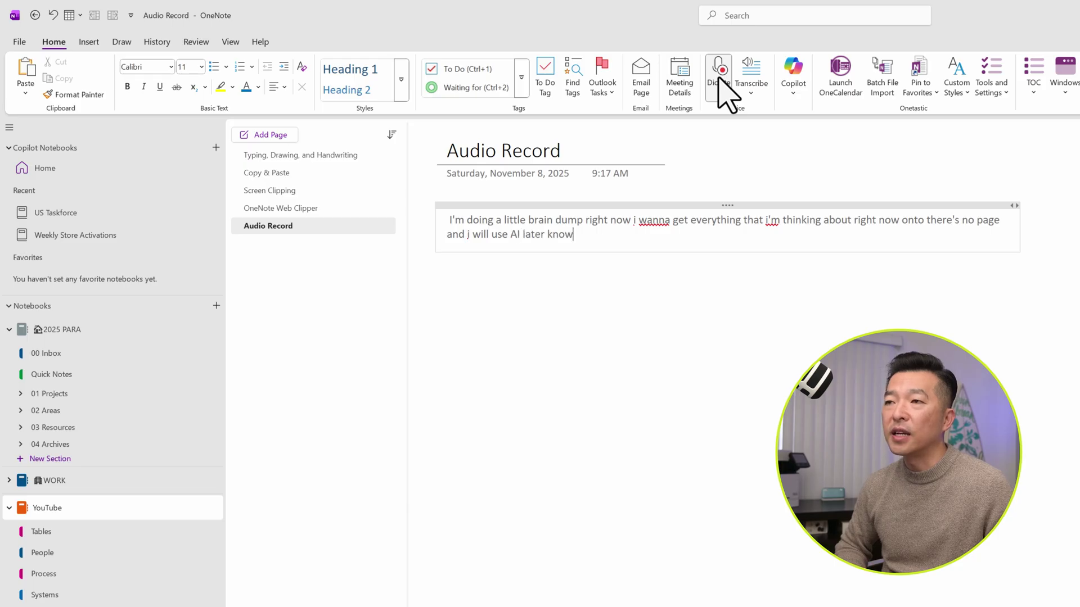
click(721, 85)
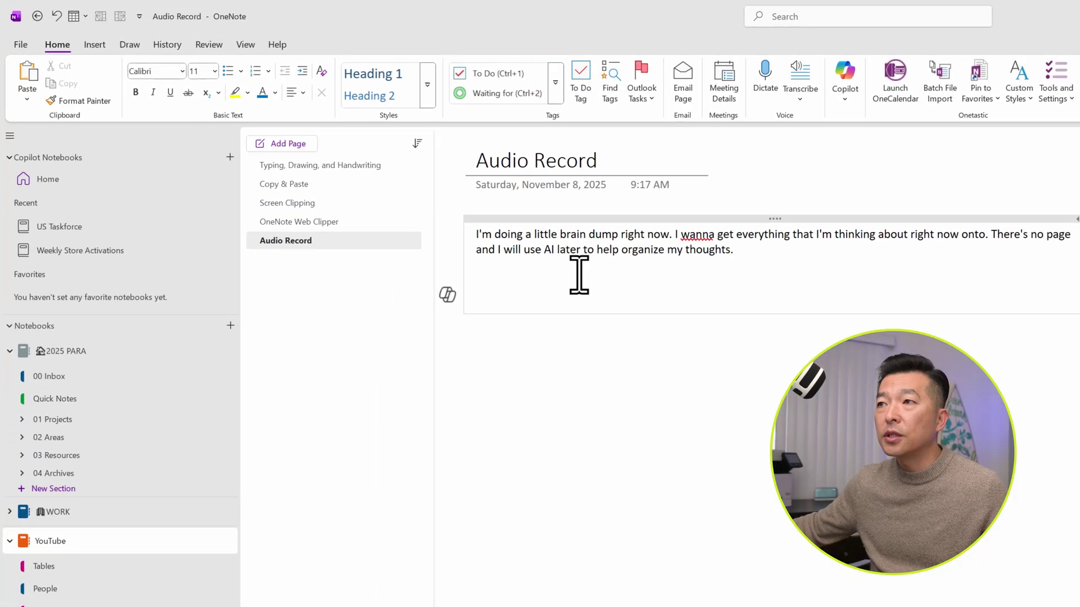
- Start a Record Audio recording and begin typing 'I am taking notes at this point in the meeting.' below it
click(799, 99)
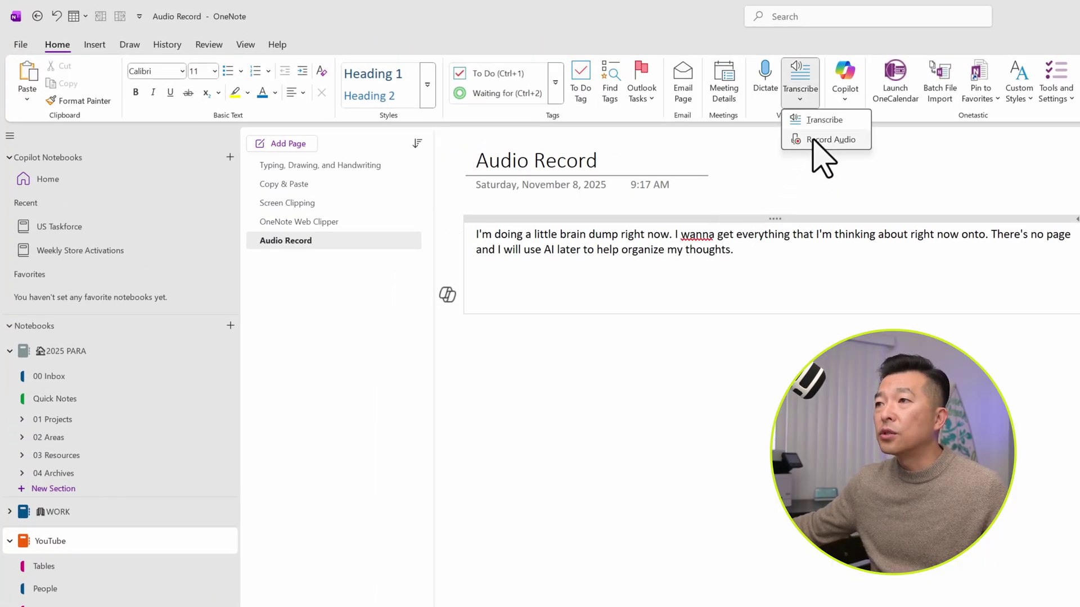
click(816, 141)
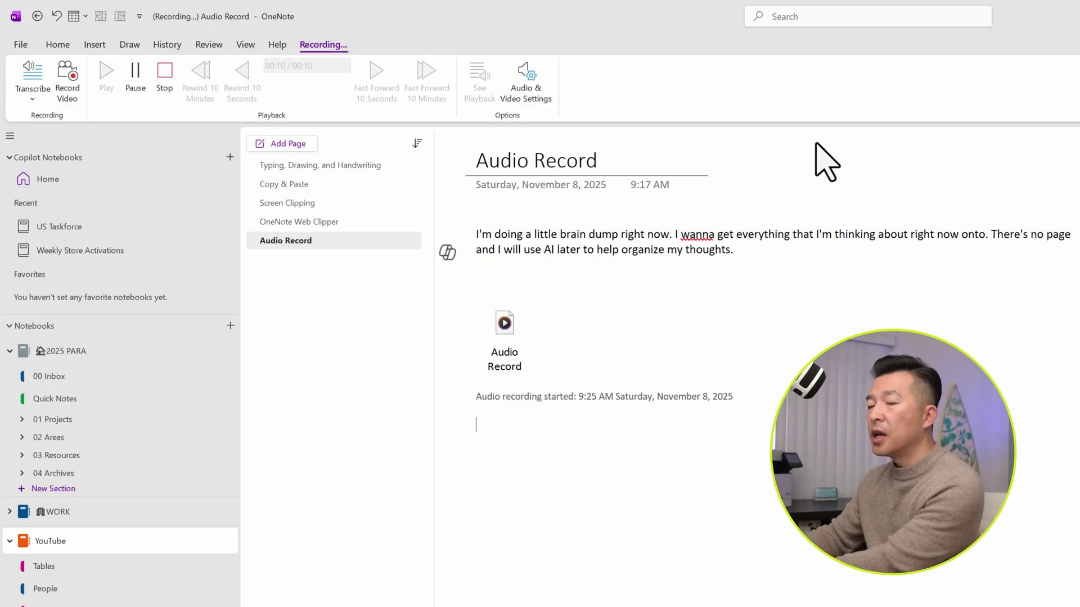
text(I)
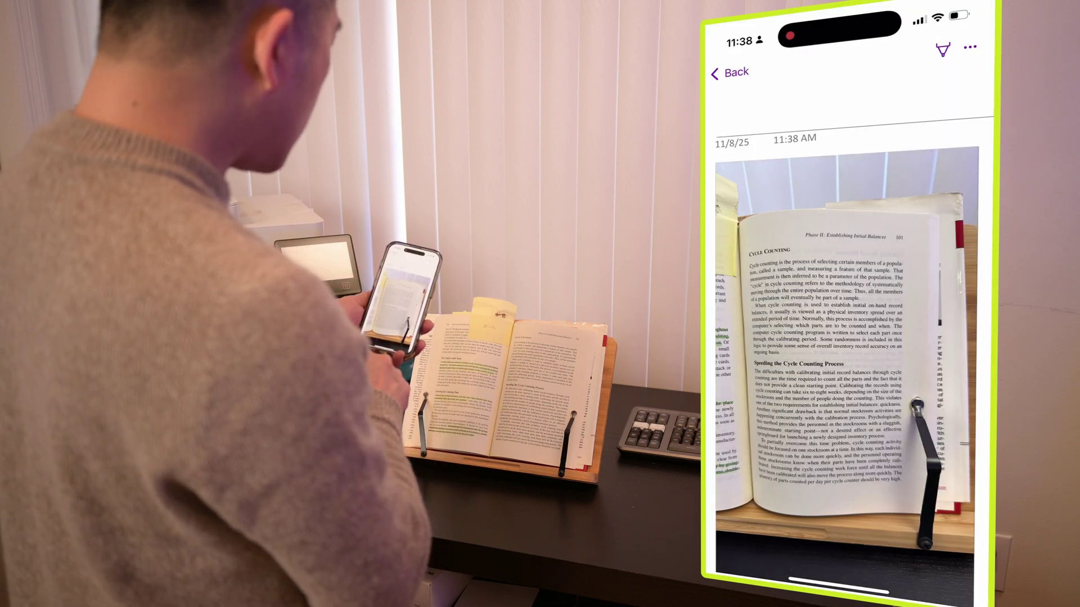
- Title the phone's book-photo note 'Cycle count' and go back to the Home list
click(715, 123)
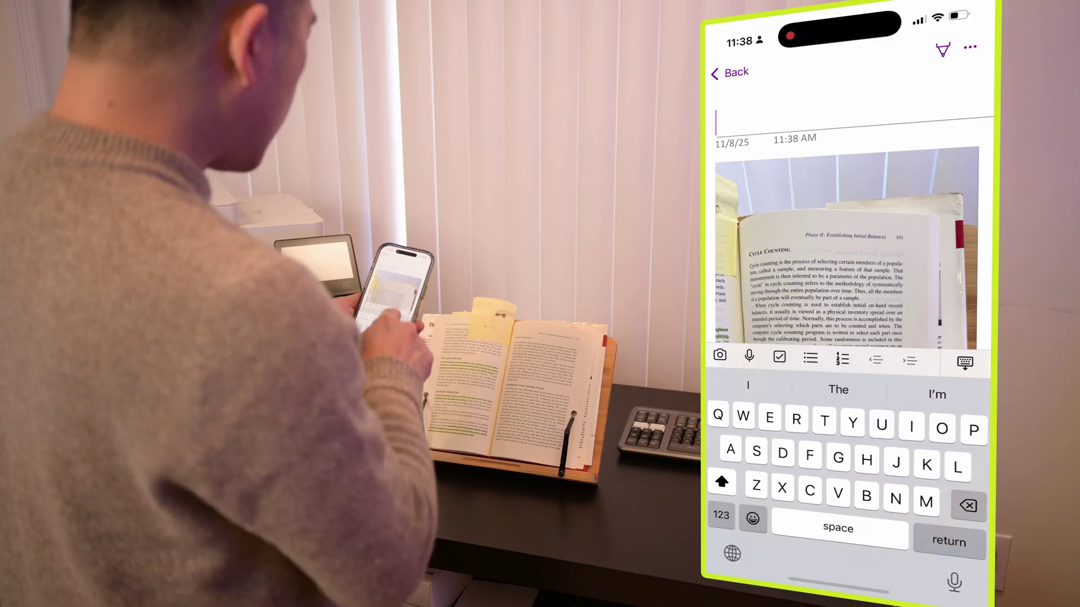
text(Cycle count)
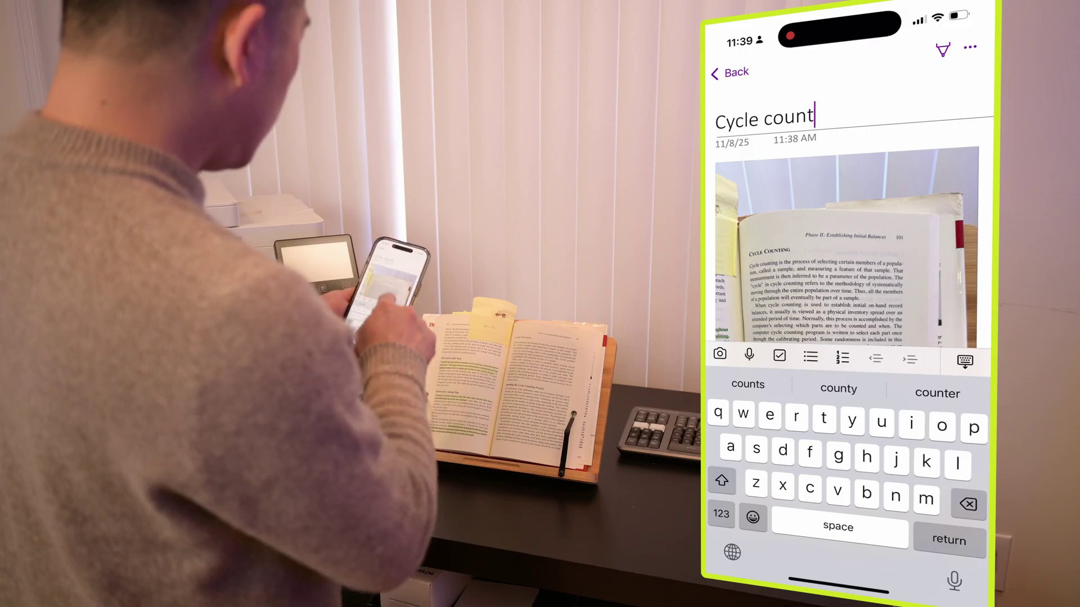
click(730, 73)
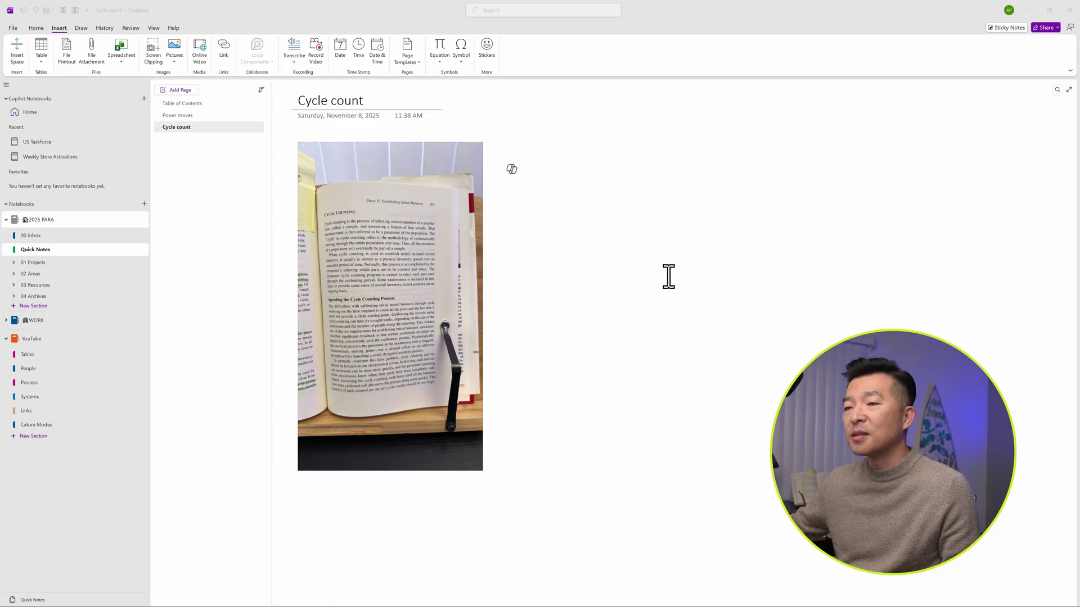
- Copy the text recognized in the book photo and paste it beside the picture
click(539, 191)
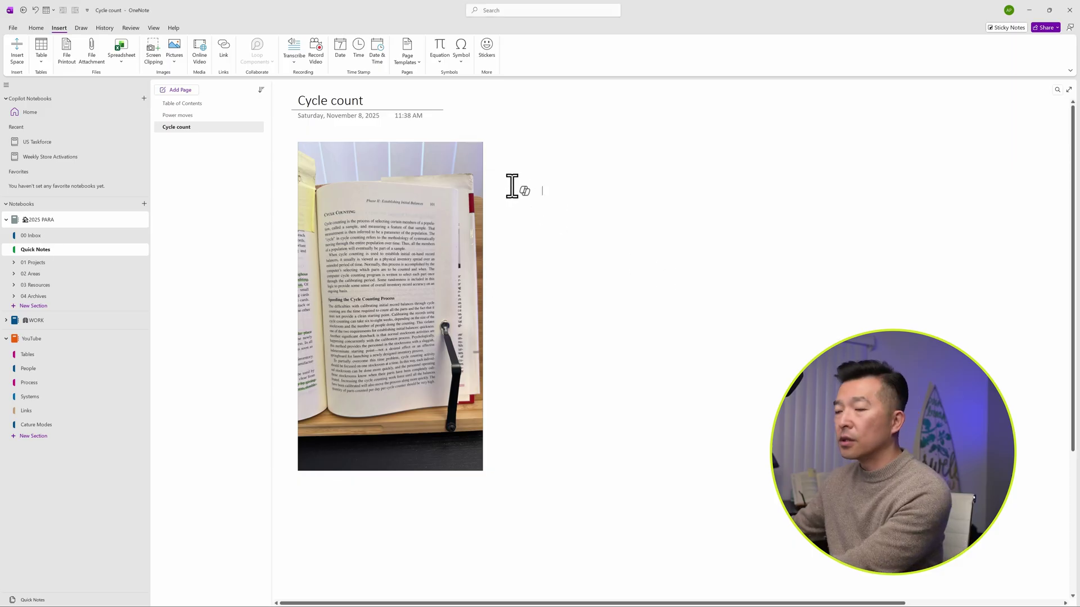
text(sdfsdfsdfsdfsd)
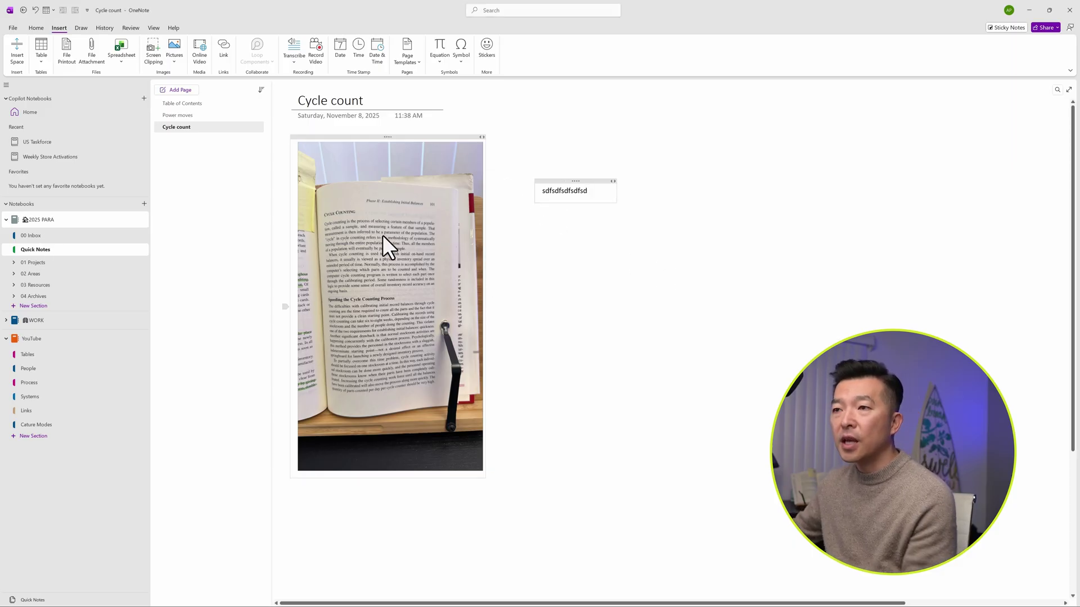
right_click(383, 237)
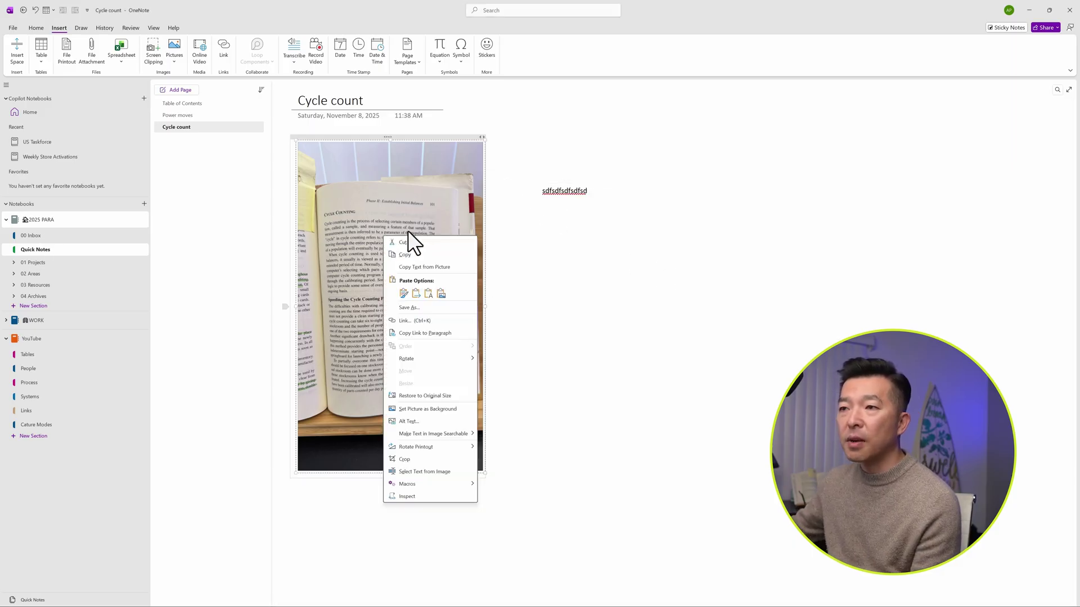
click(413, 266)
click(517, 249)
key(ctrl+v)
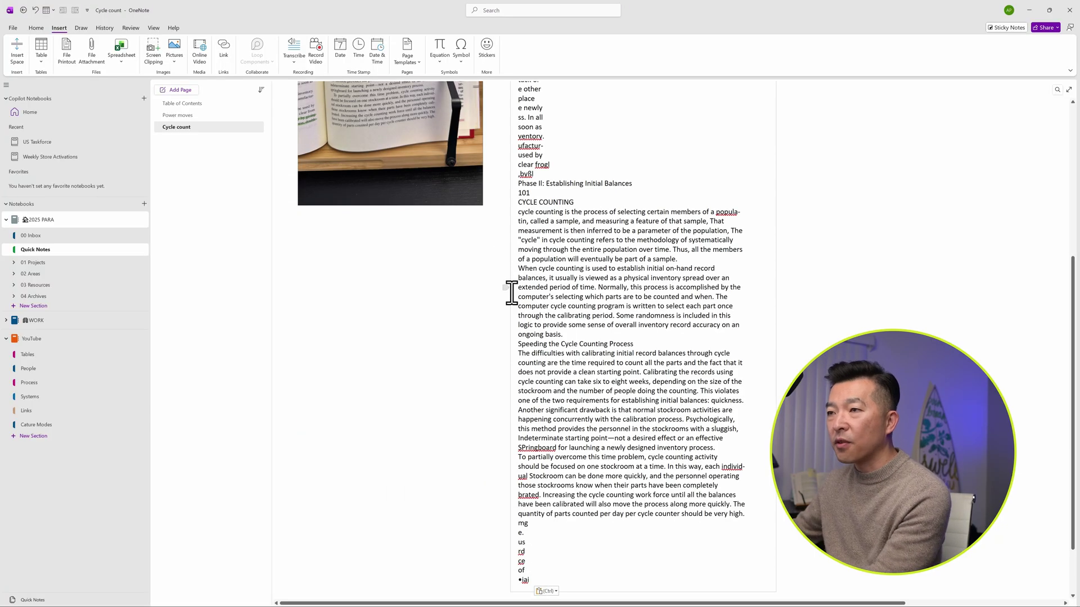
scroll(512, 292, up, 2)
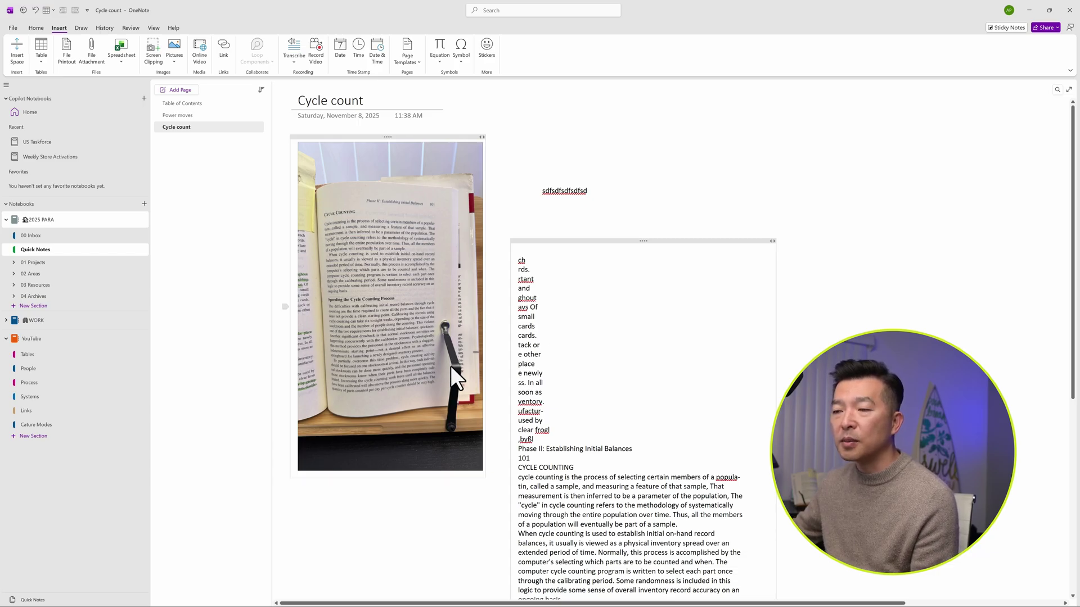
scroll(453, 363, down, 3)
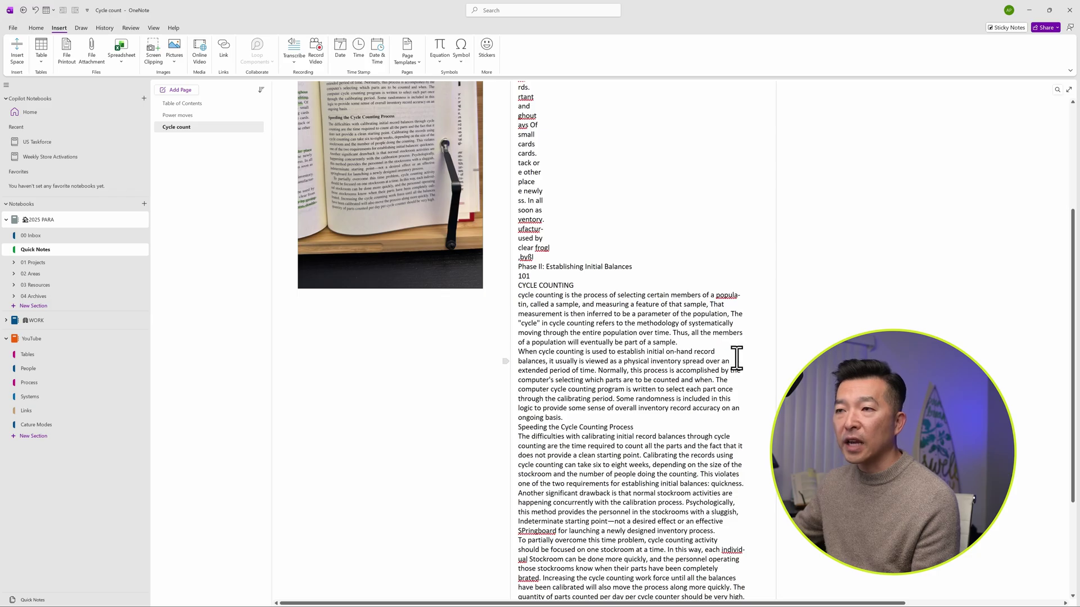
scroll(682, 362, up, 3)
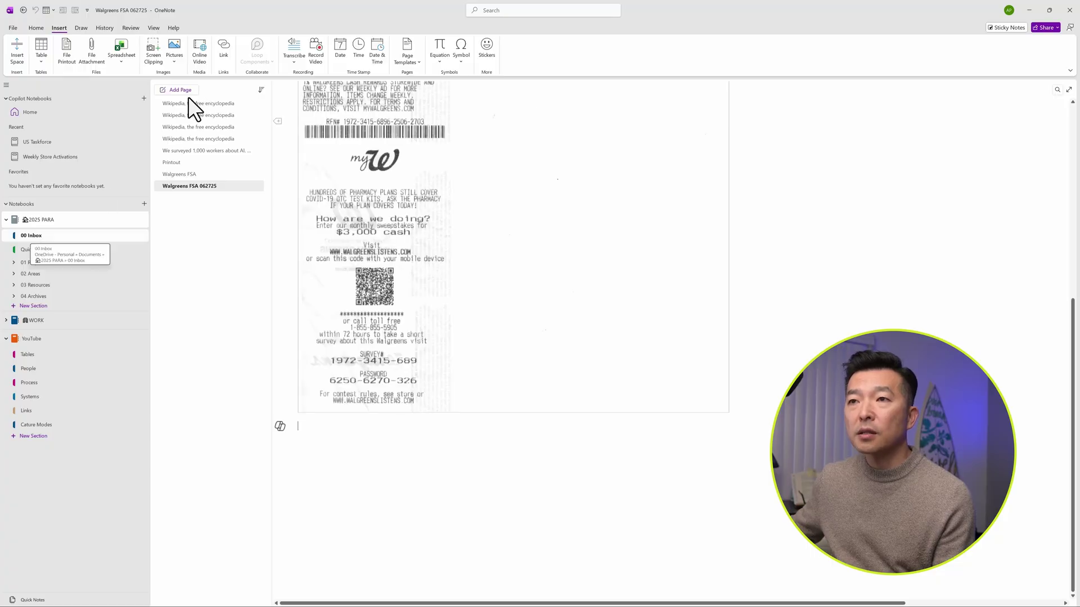
- Sync the 2025 PARA notebook via Notebook Sync Status and open the howtogeek.com page
right_click(41, 222)
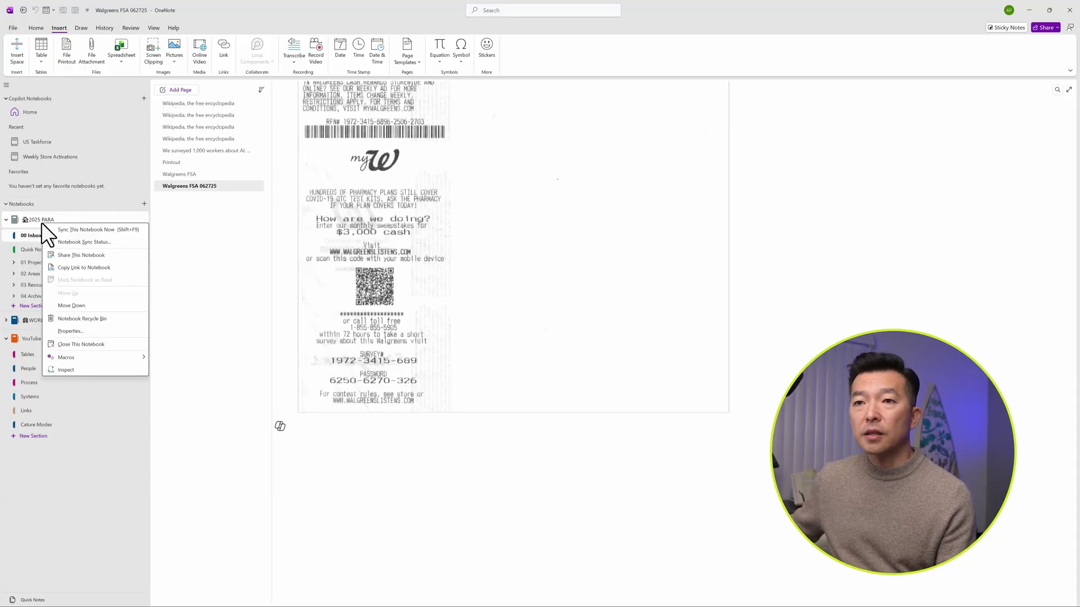
click(73, 228)
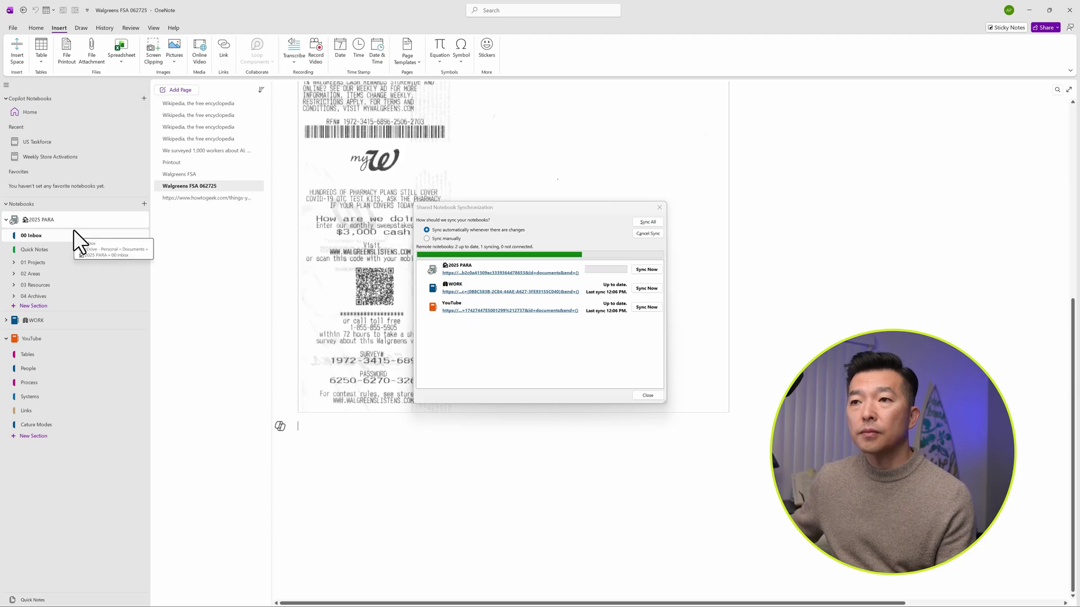
click(194, 198)
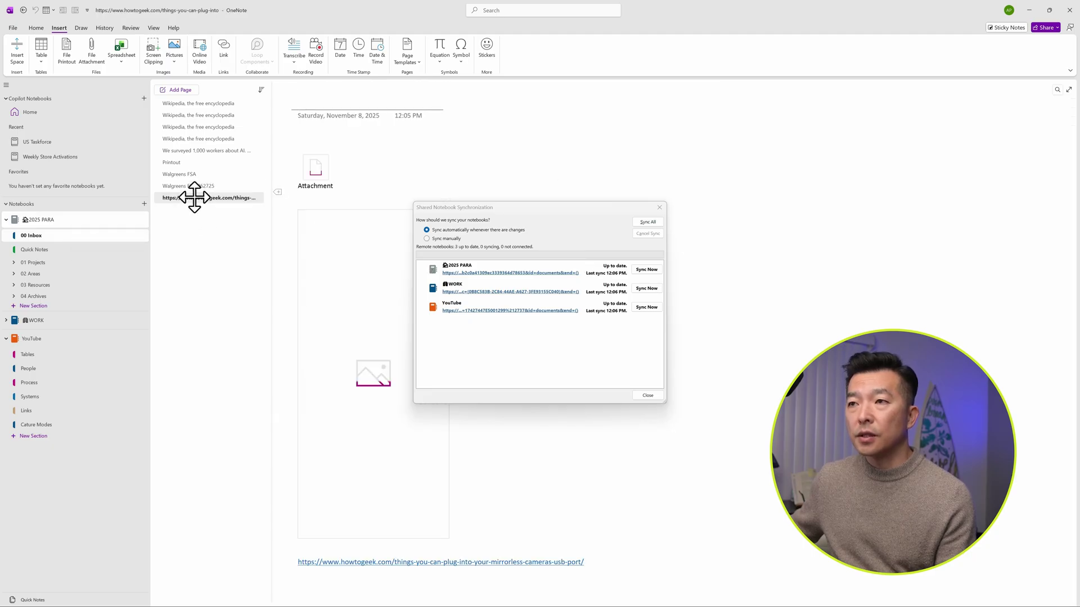